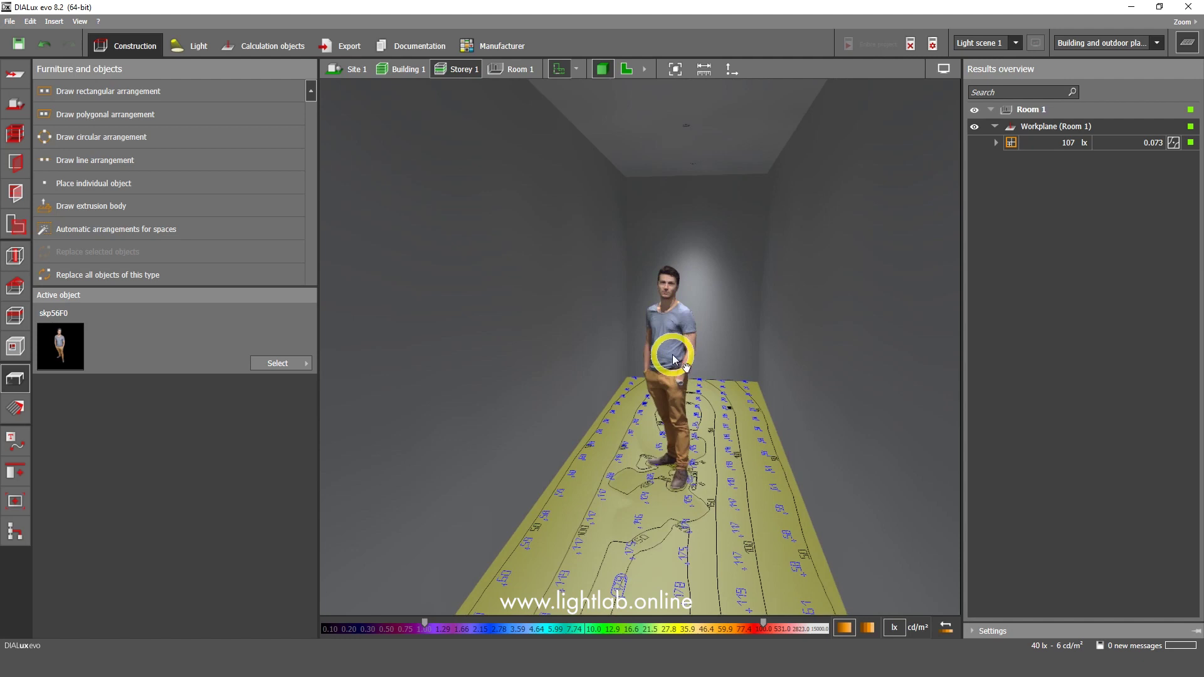
{"action": "mouse_move", "coordinate": [678, 344]}
{"action": "left_mouse_down"}
{"action": "mouse_move", "coordinate": [700, 352]}
{"action": "mouse_move", "coordinate": [692, 363]}
{"action": "left_mouse_up"}
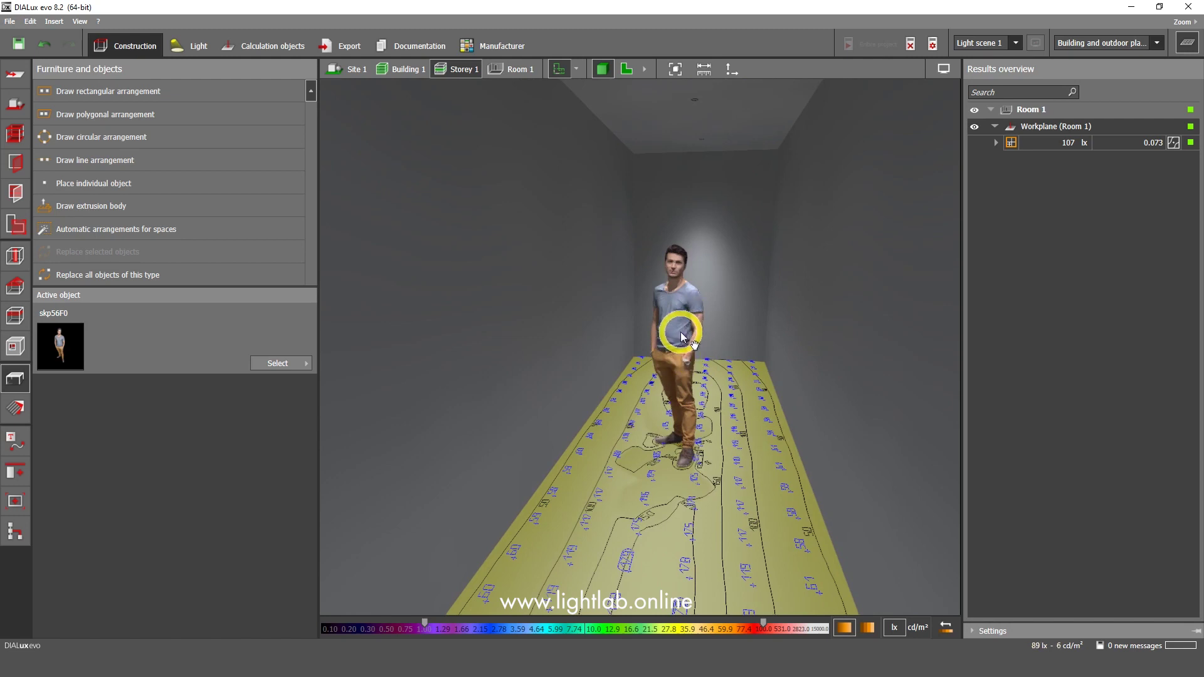
{"action": "middle_click_drag", "start_coordinate": [682, 333], "coordinate": [700, 333]}
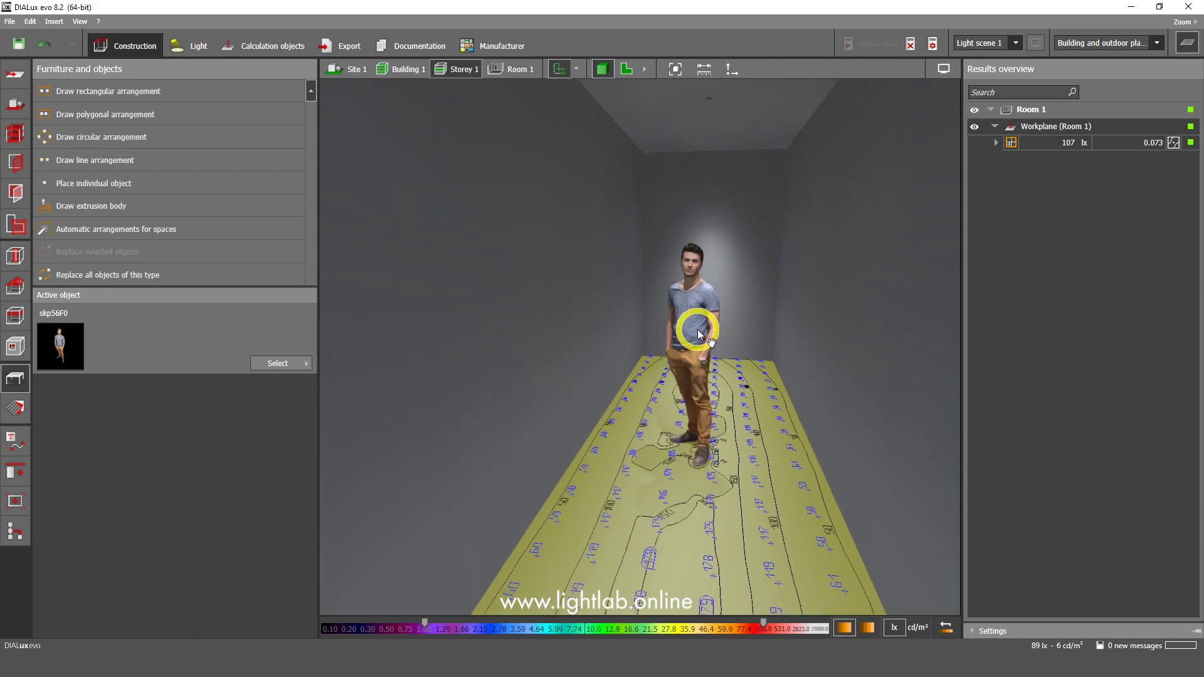
{"action": "scroll", "coordinate": [697, 332], "scroll_direction": "up", "scroll_amount": 2}
{"action": "right_click_drag", "start_coordinate": [697, 332], "coordinate": [727, 307]}
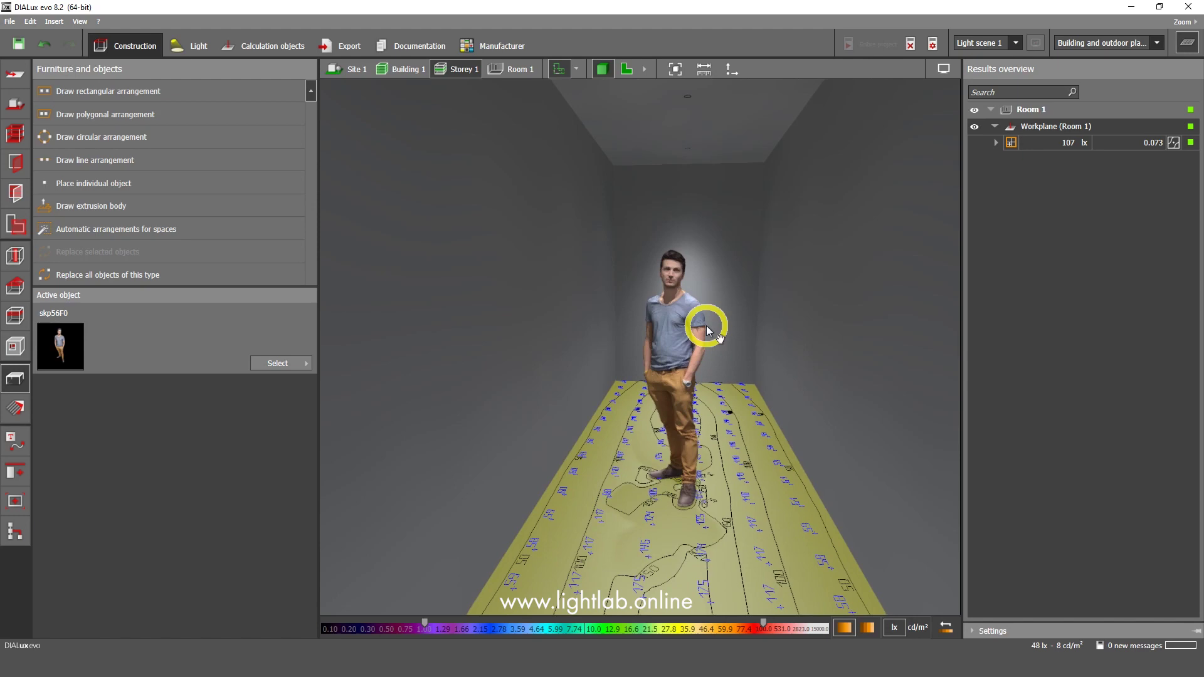
{"action": "middle_click_drag", "start_coordinate": [703, 322], "coordinate": [704, 391]}
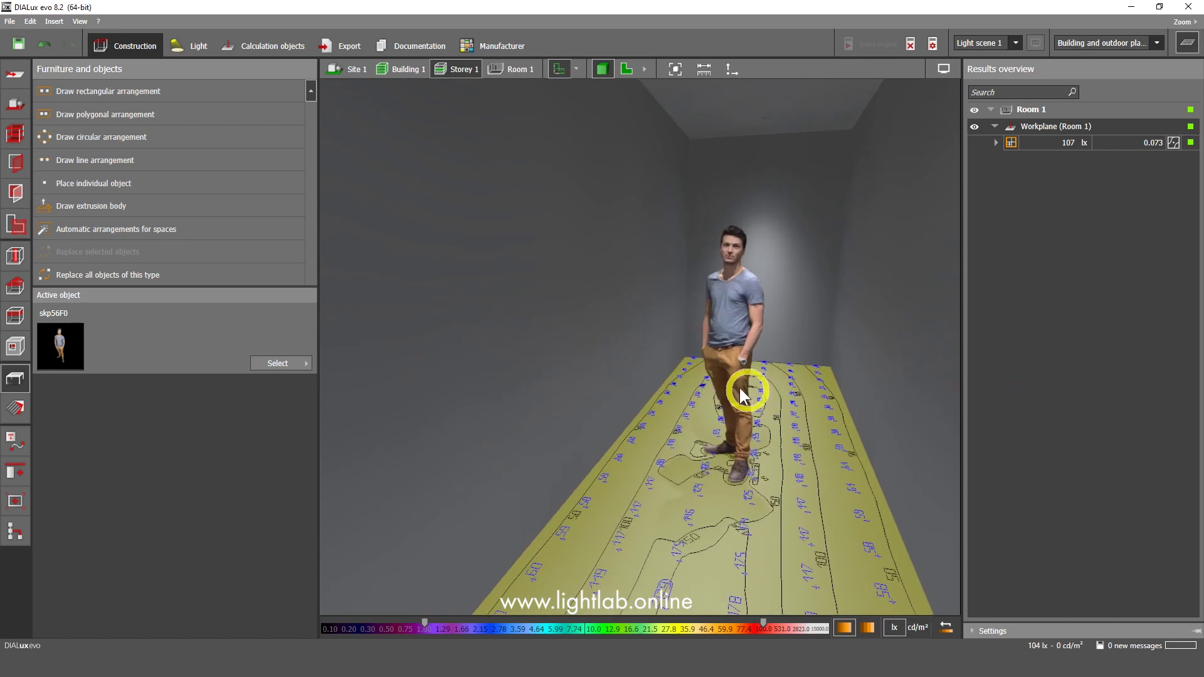
{"action": "middle_click_drag", "start_coordinate": [725, 384], "coordinate": [809, 422]}
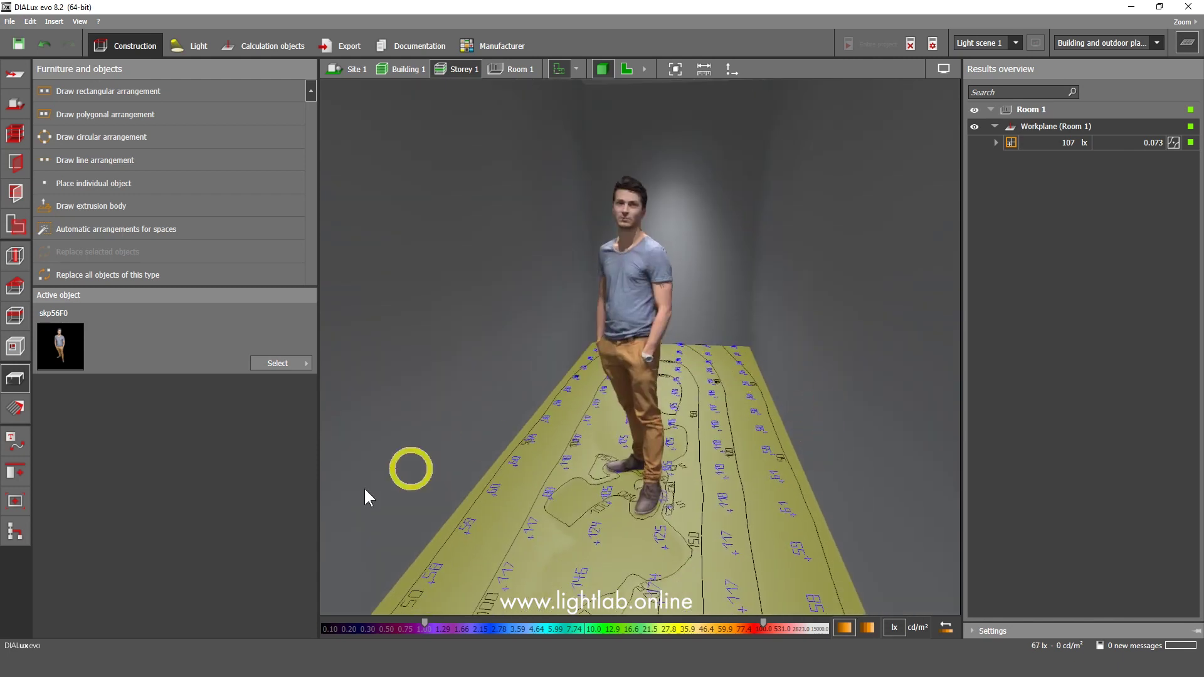
Launch a new instance of DIALux evo
{"action": "key", "text": "super"}
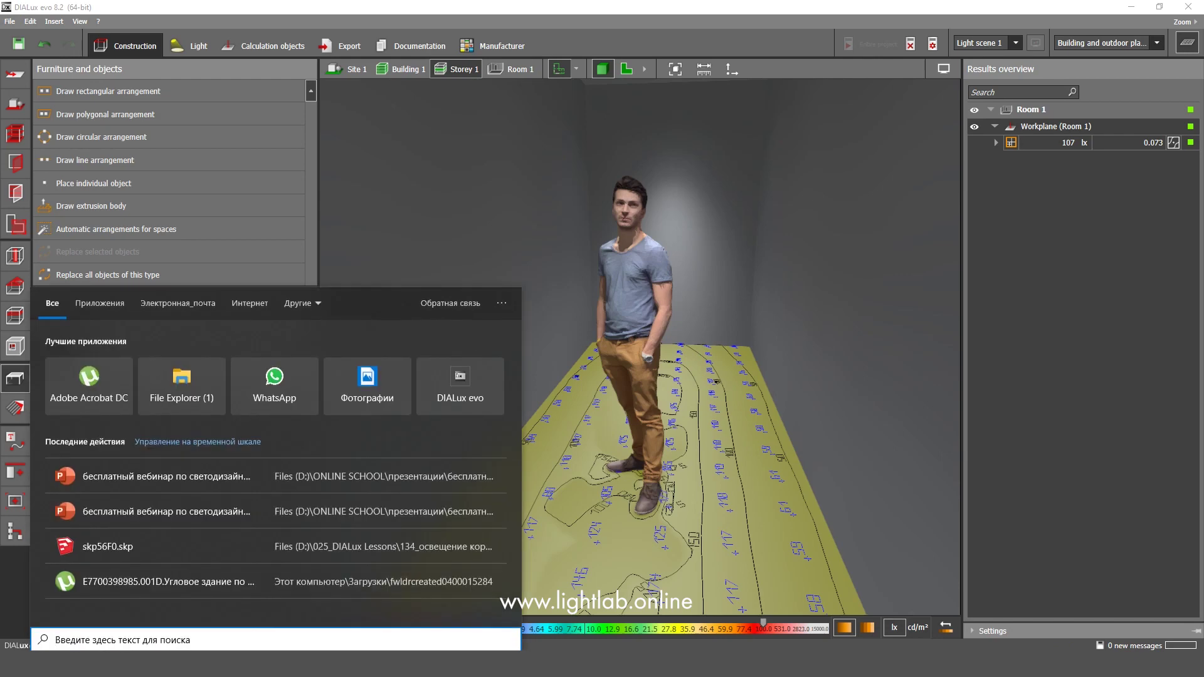
{"action": "type", "text": "dial"}
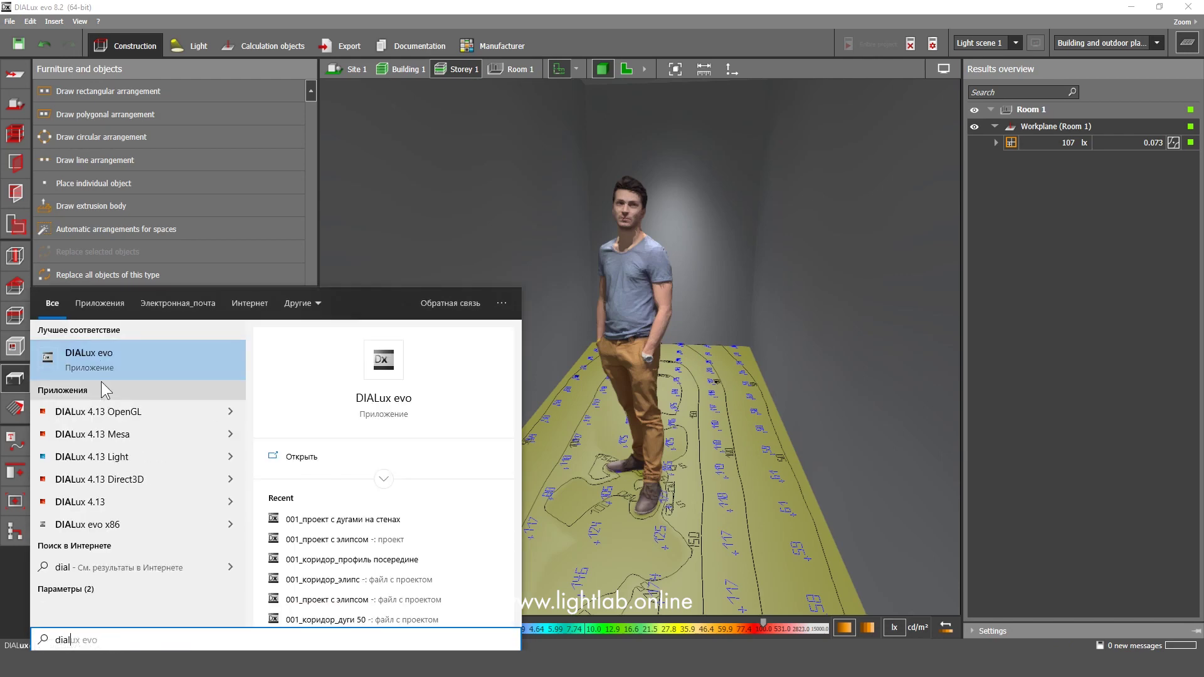
{"action": "left_click", "coordinate": [104, 368]}
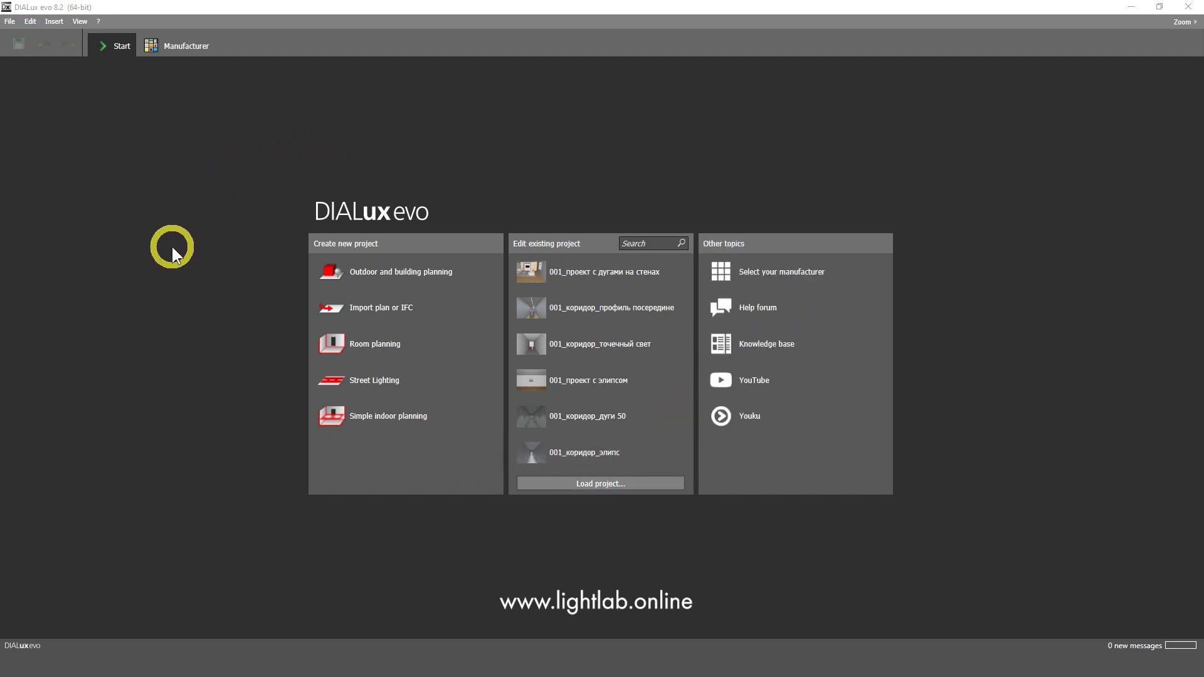
Start a rectangular room plan 10 m long, 2 m wide and 3 m high with 0.2 m thick walls
{"action": "left_click", "coordinate": [390, 348]}
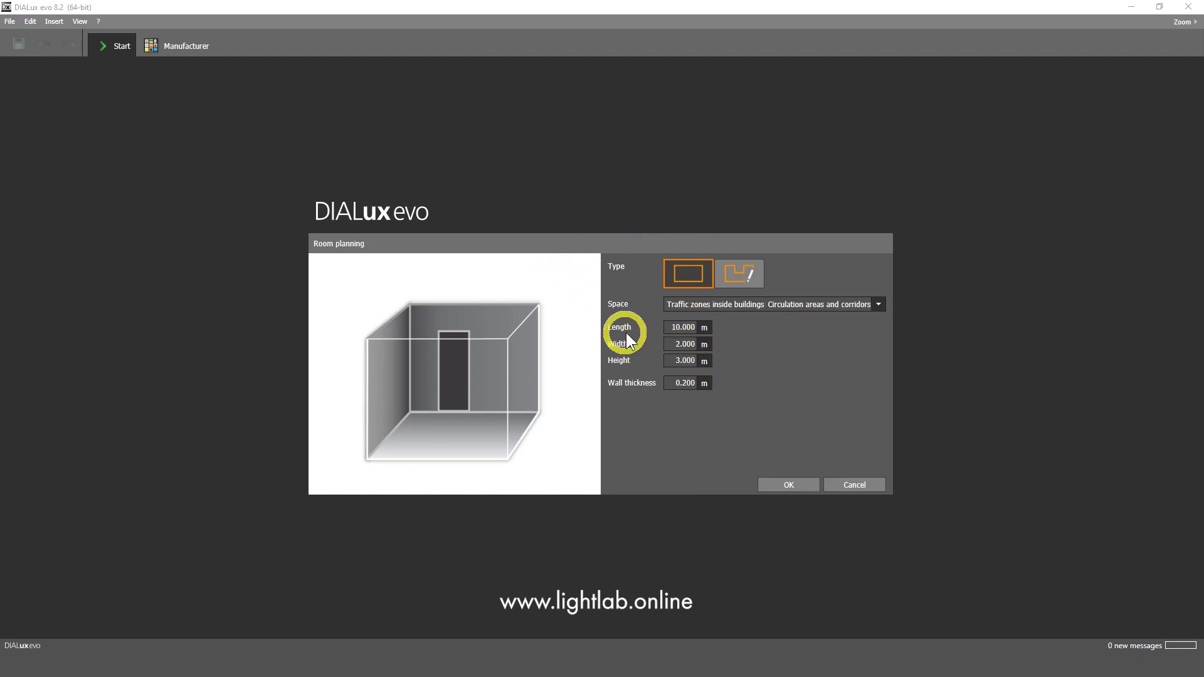
{"action": "left_click", "coordinate": [681, 327]}
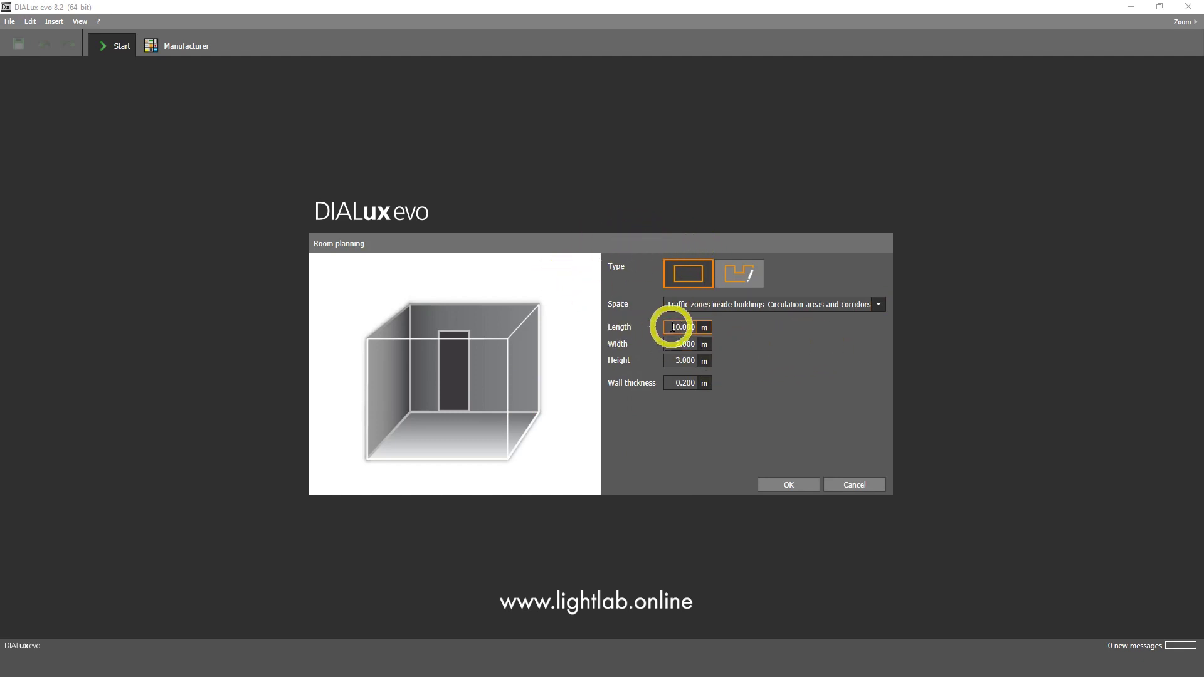
{"action": "left_click", "coordinate": [684, 360]}
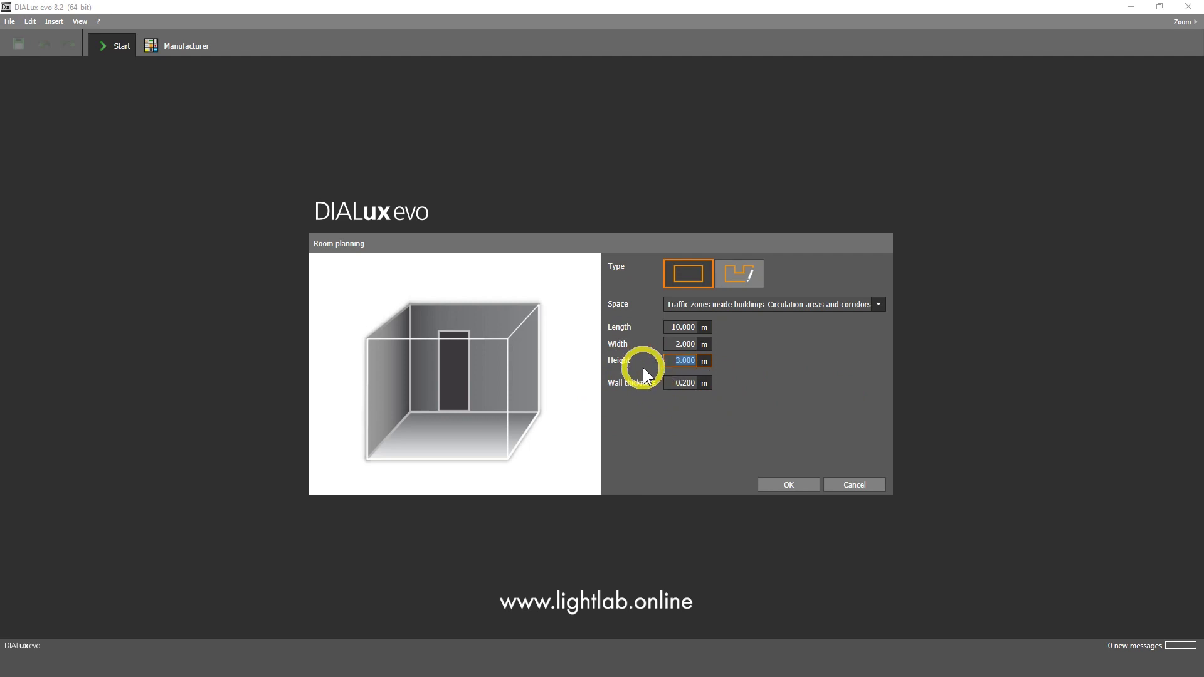
{"action": "left_click", "coordinate": [696, 383]}
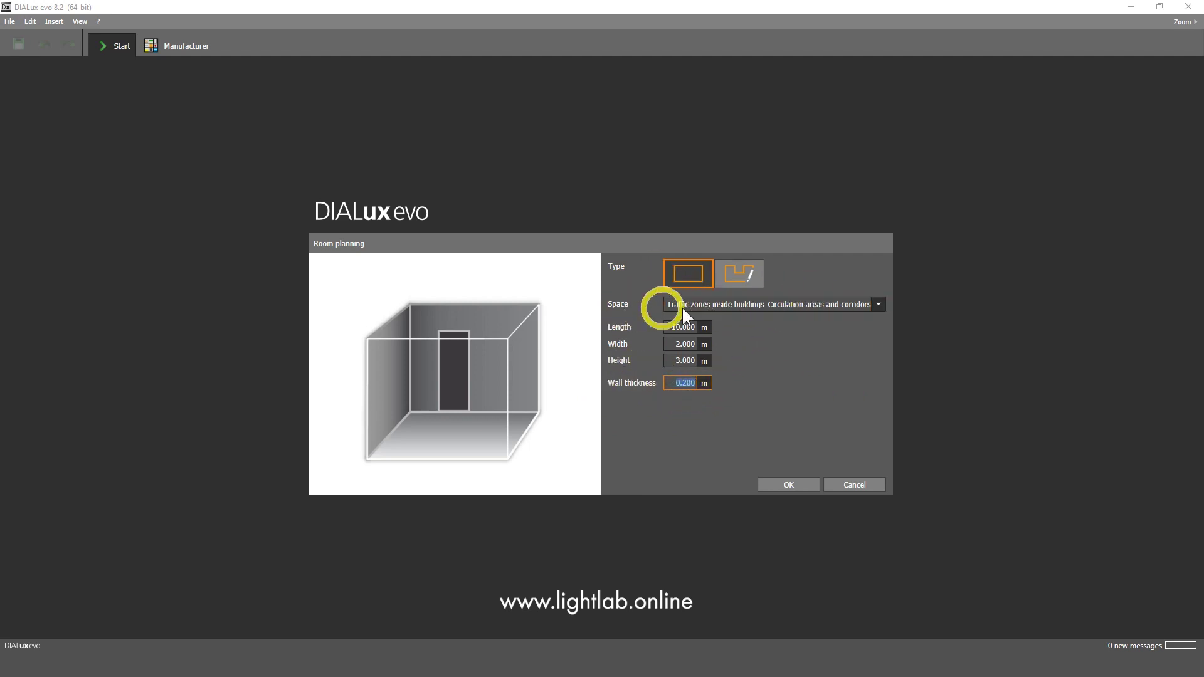
Set the space to Traffic zones inside buildings with the application Circulation areas and corridors, and create the room
{"action": "left_click", "coordinate": [716, 306]}
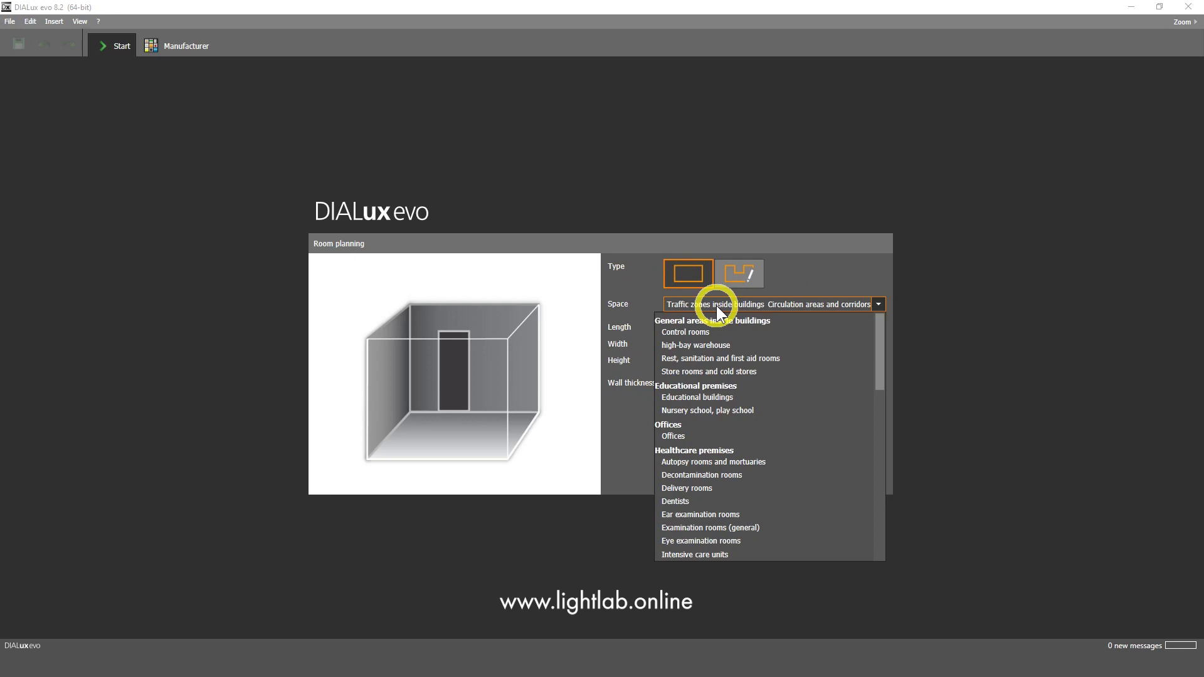
{"action": "left_click_drag", "start_coordinate": [881, 345], "coordinate": [887, 535]}
{"action": "scroll", "coordinate": [728, 502], "scroll_direction": "up", "scroll_amount": 12}
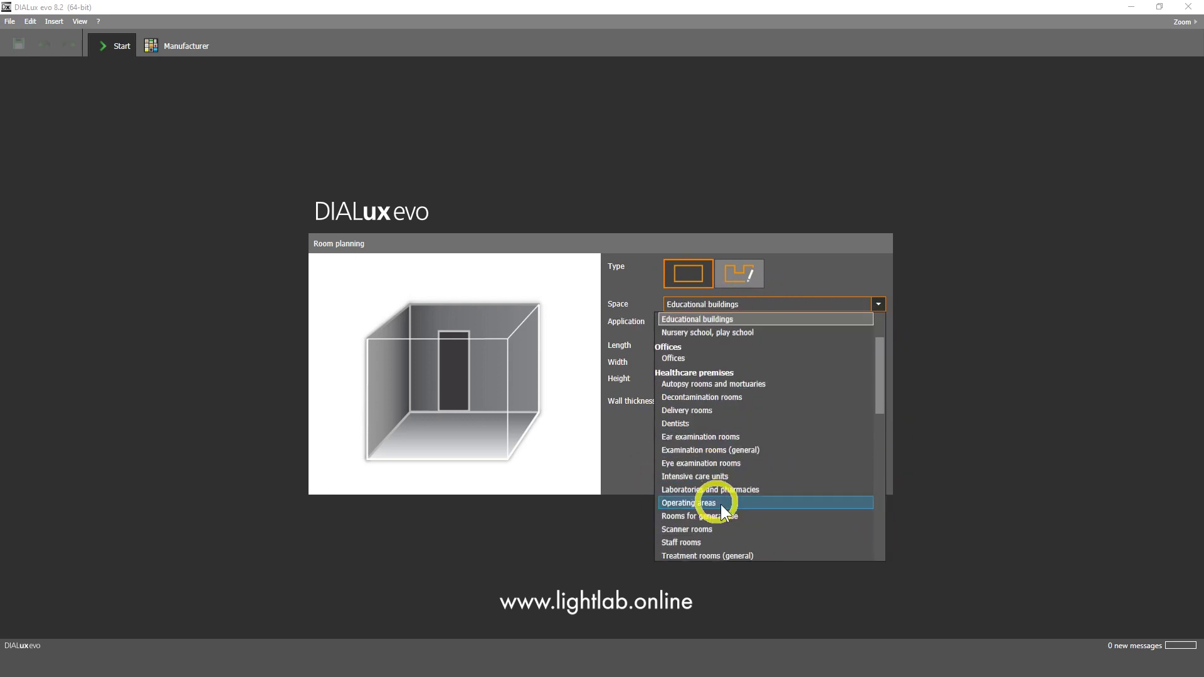
{"action": "left_click_drag", "start_coordinate": [880, 397], "coordinate": [881, 547]}
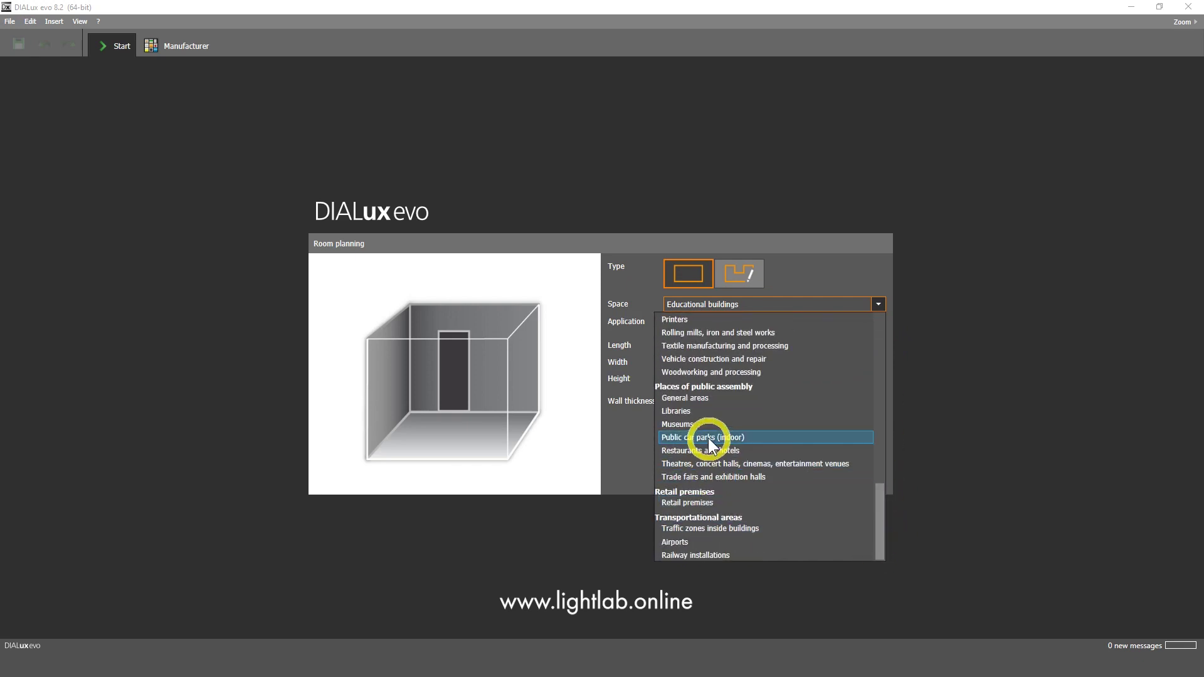
{"action": "left_click", "coordinate": [747, 530]}
{"action": "left_click", "coordinate": [722, 323]}
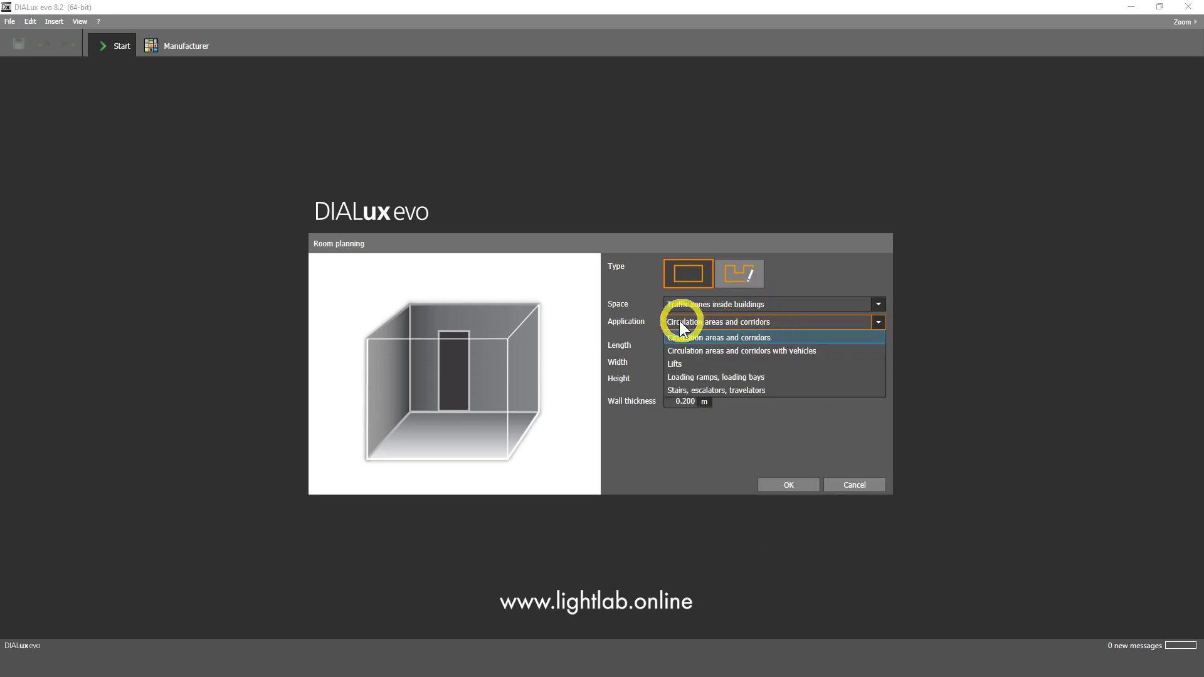
{"action": "left_click", "coordinate": [721, 328]}
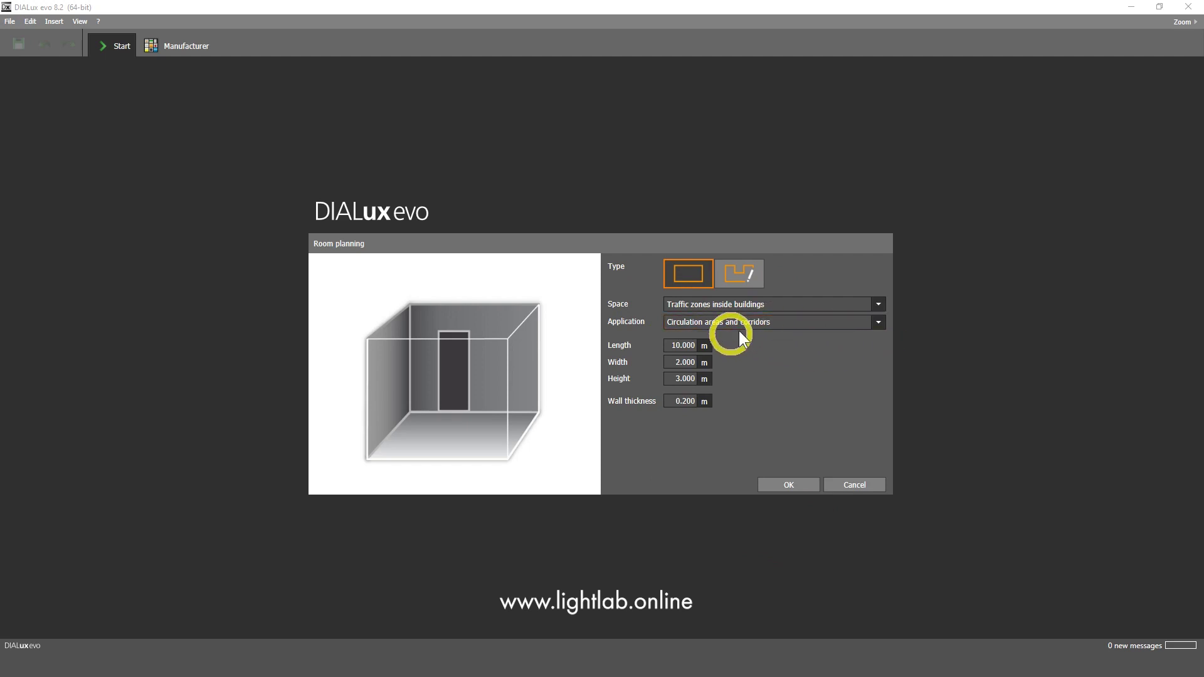
{"action": "left_click", "coordinate": [788, 484]}
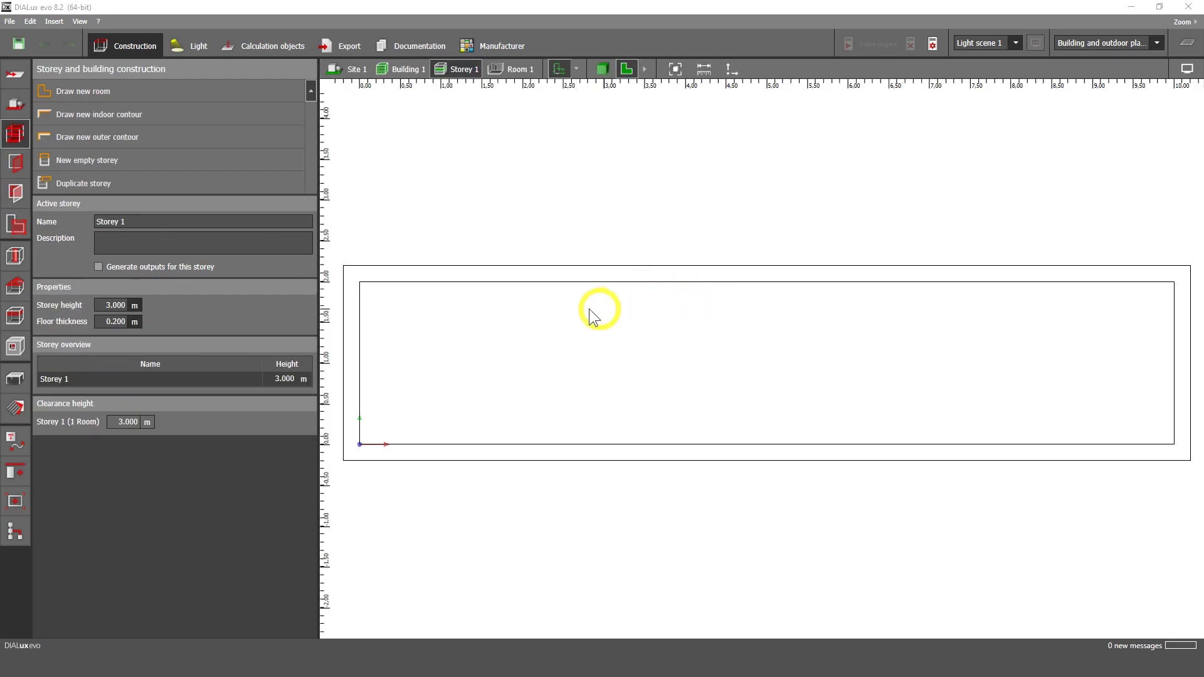
Switch to the 3D view and examine the empty corridor from inside and outside
{"action": "scroll", "coordinate": [582, 309], "scroll_direction": "down", "scroll_amount": 2}
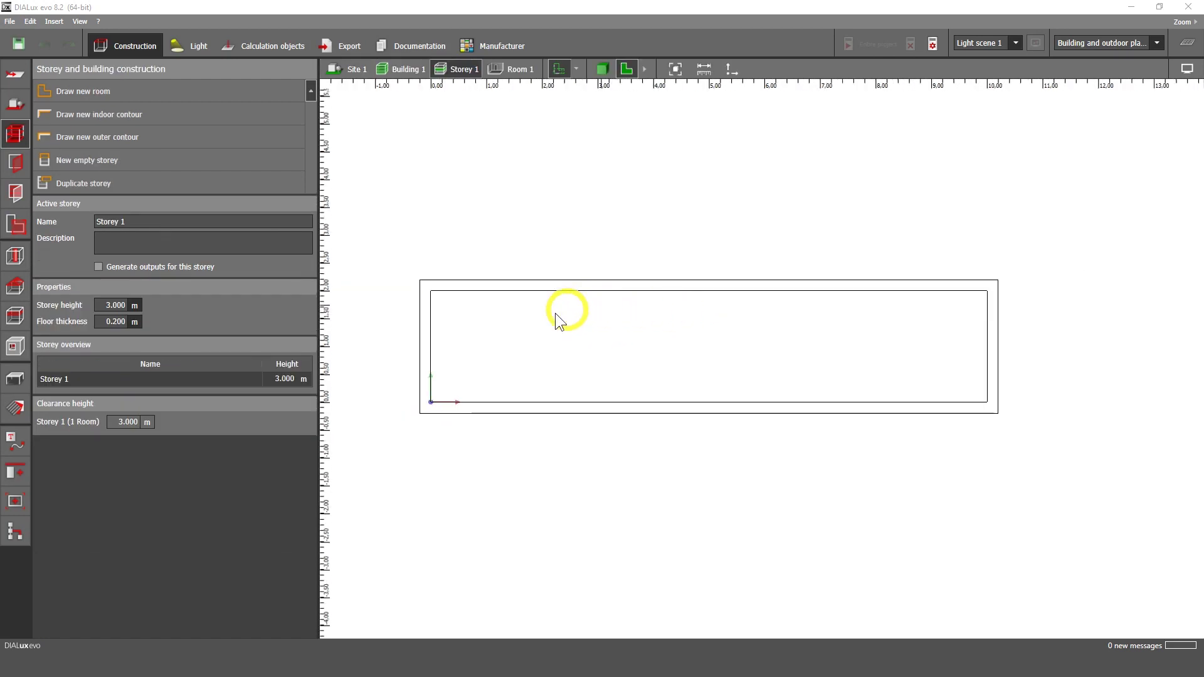
{"action": "left_click", "coordinate": [602, 69]}
{"action": "left_click_drag", "start_coordinate": [674, 328], "coordinate": [679, 326]}
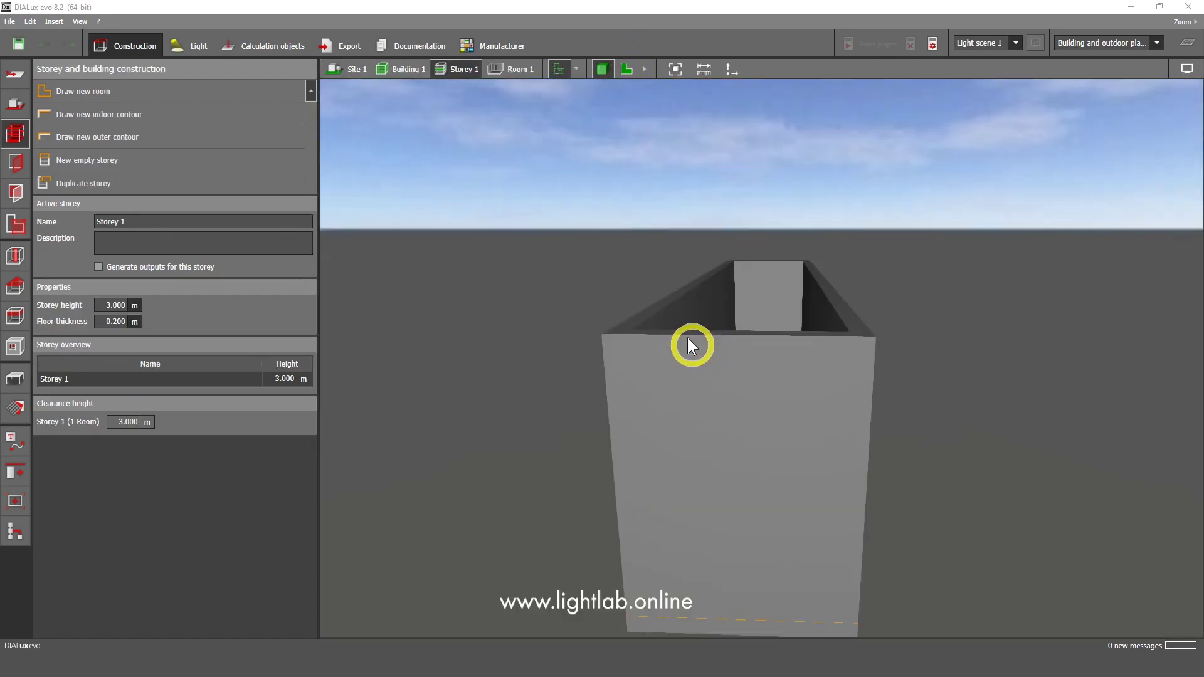
{"action": "scroll", "coordinate": [730, 378], "scroll_direction": "up", "scroll_amount": 3}
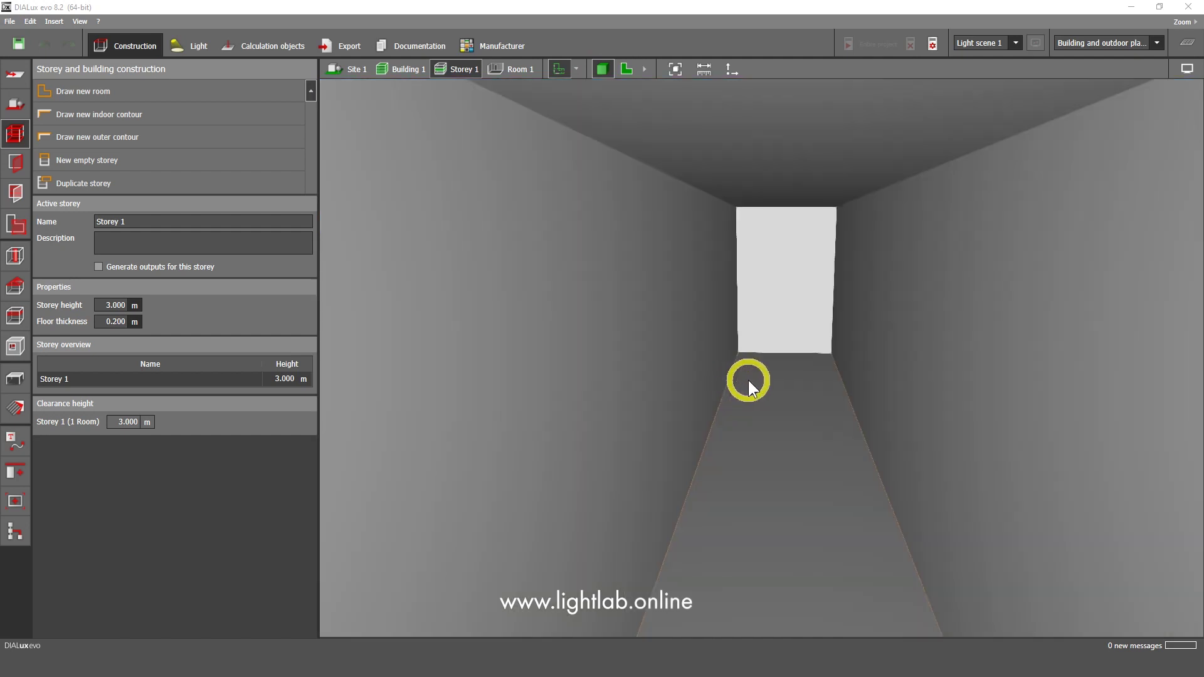
{"action": "right_click_drag", "start_coordinate": [814, 281], "coordinate": [789, 274]}
{"action": "left_click_drag", "start_coordinate": [789, 272], "coordinate": [782, 338]}
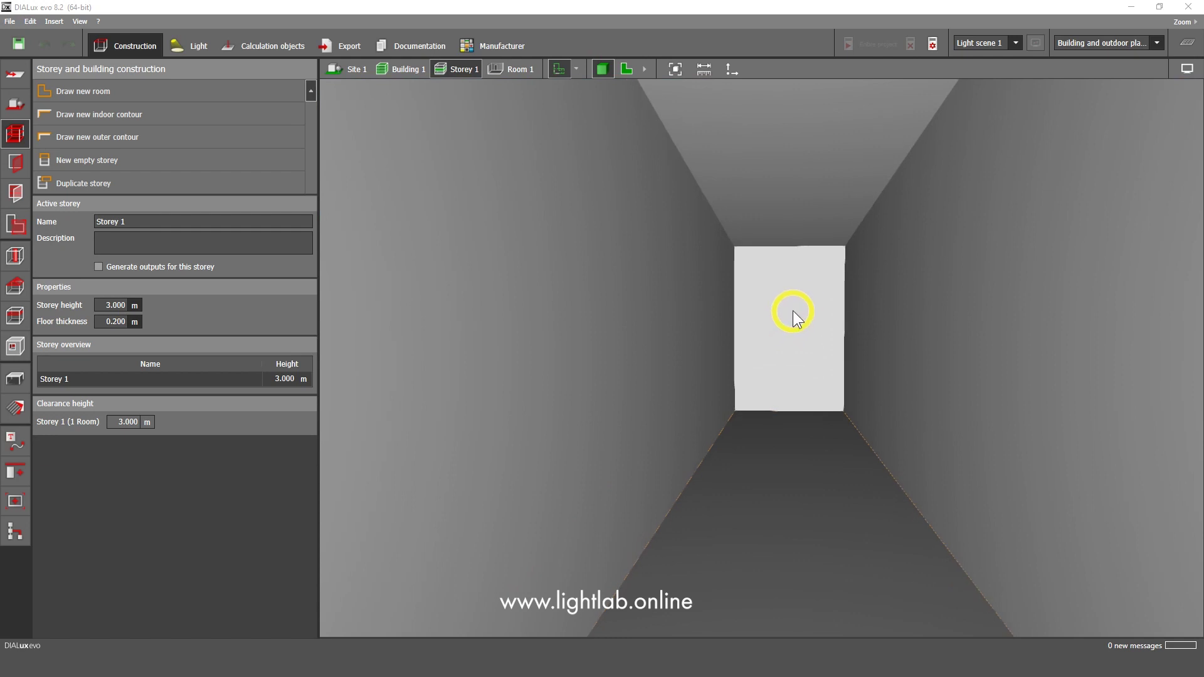
{"action": "left_click_drag", "start_coordinate": [777, 292], "coordinate": [689, 366]}
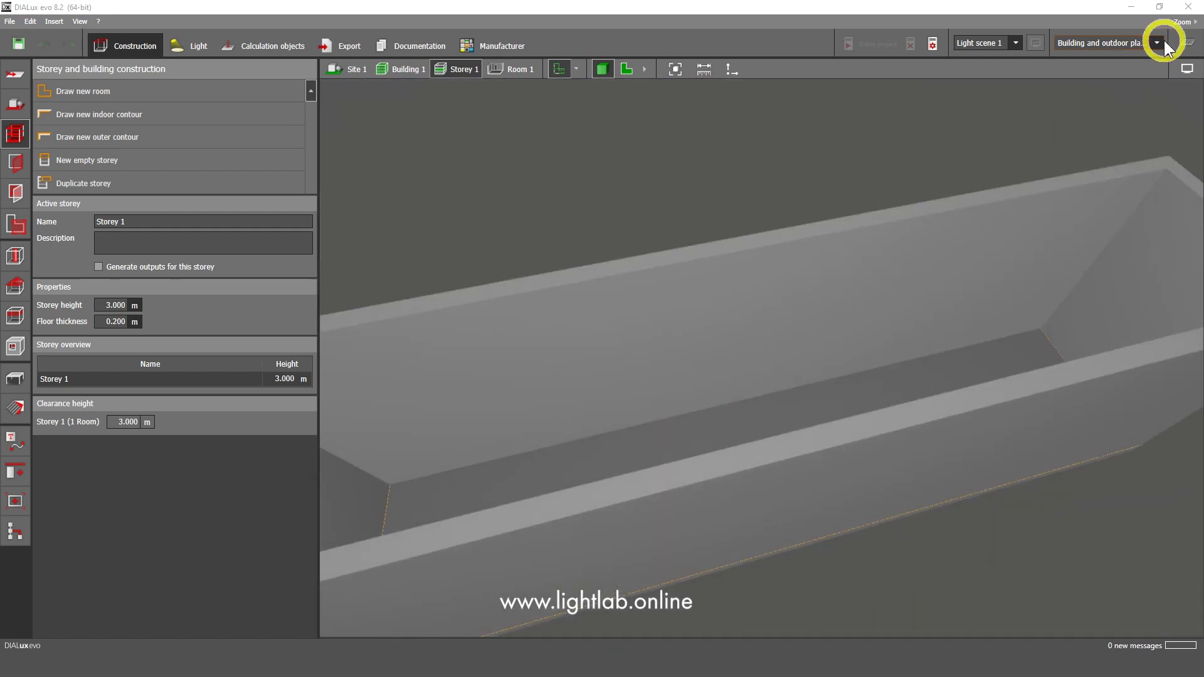
Show the results overview to examine the corridor's workplane in 3D, and return to the plain floor plan with the results hidden
{"action": "left_click", "coordinate": [1187, 42]}
{"action": "left_click_drag", "start_coordinate": [878, 318], "coordinate": [688, 232]}
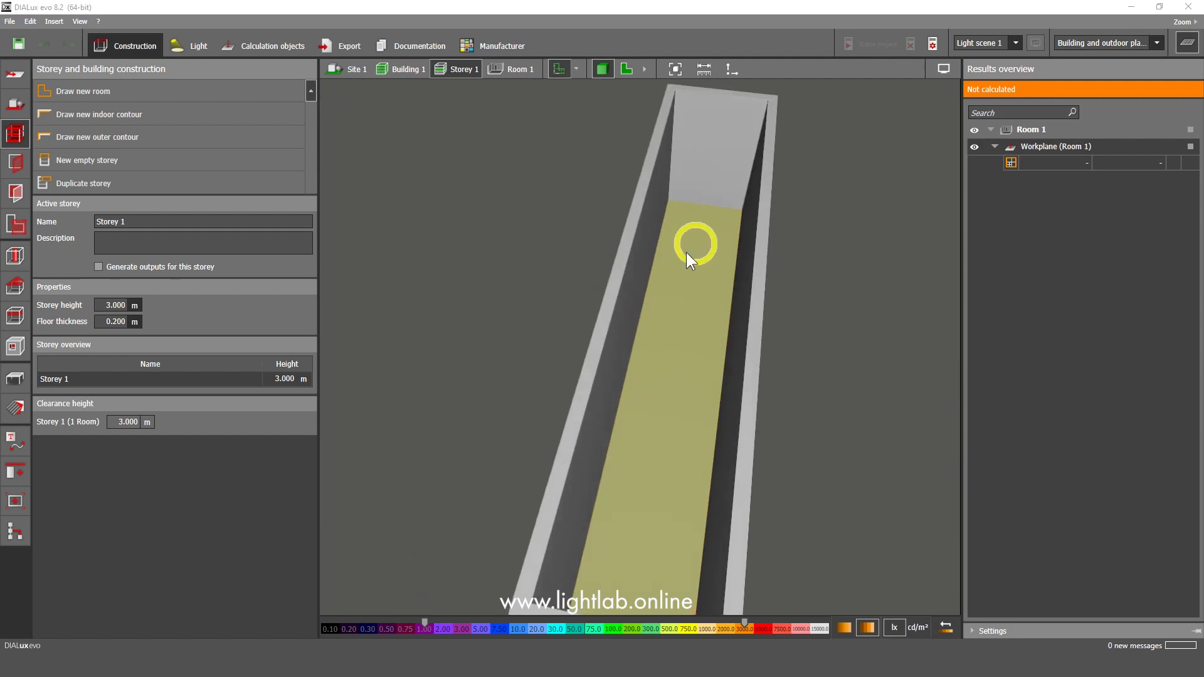
{"action": "left_click_drag", "start_coordinate": [679, 379], "coordinate": [737, 301]}
{"action": "scroll", "coordinate": [695, 343], "scroll_direction": "up", "scroll_amount": 5}
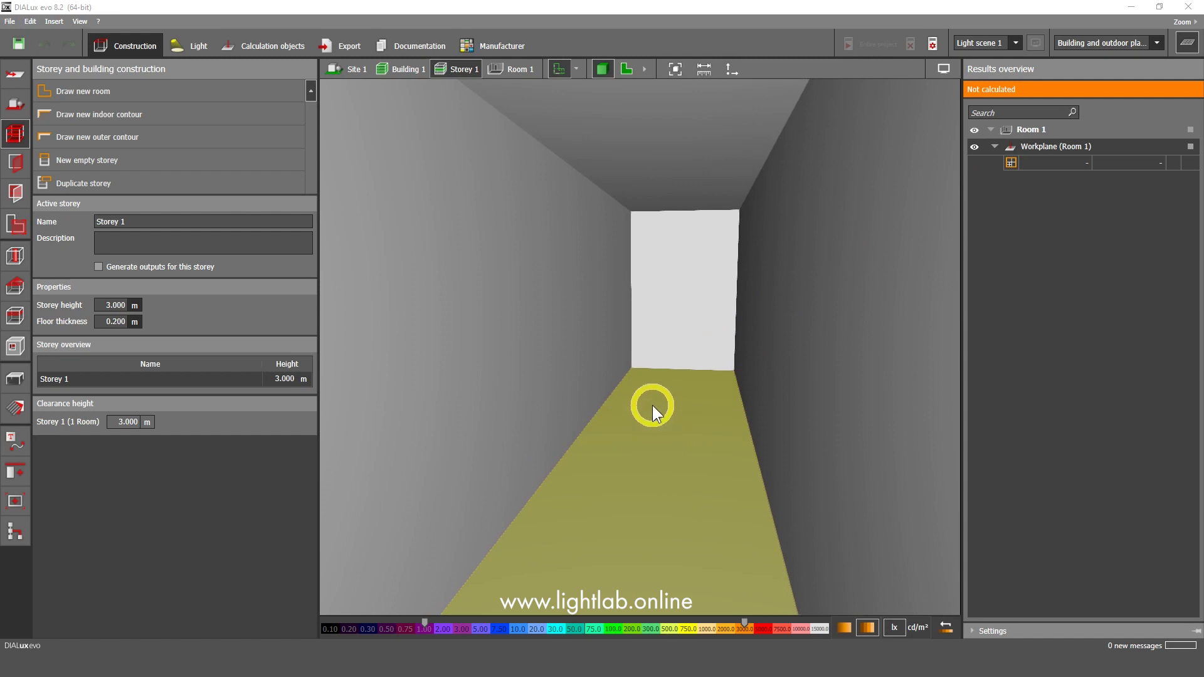
{"action": "left_click_drag", "start_coordinate": [701, 348], "coordinate": [680, 380]}
{"action": "left_click", "coordinate": [626, 70]}
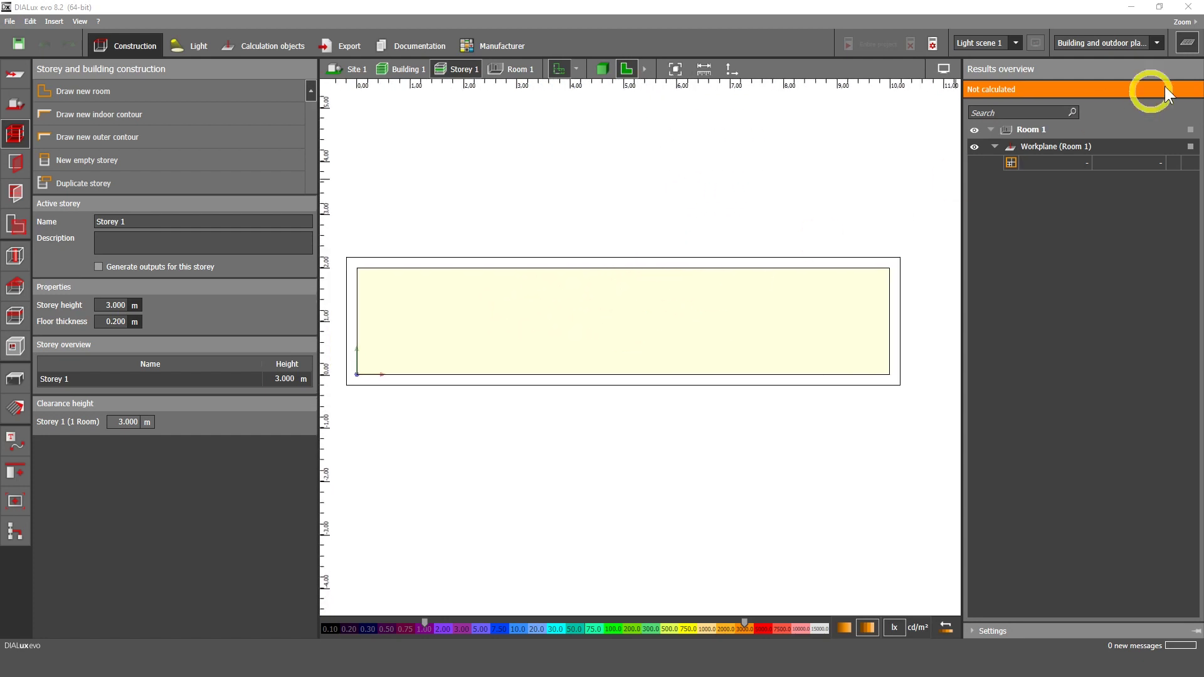
{"action": "left_click", "coordinate": [1187, 43]}
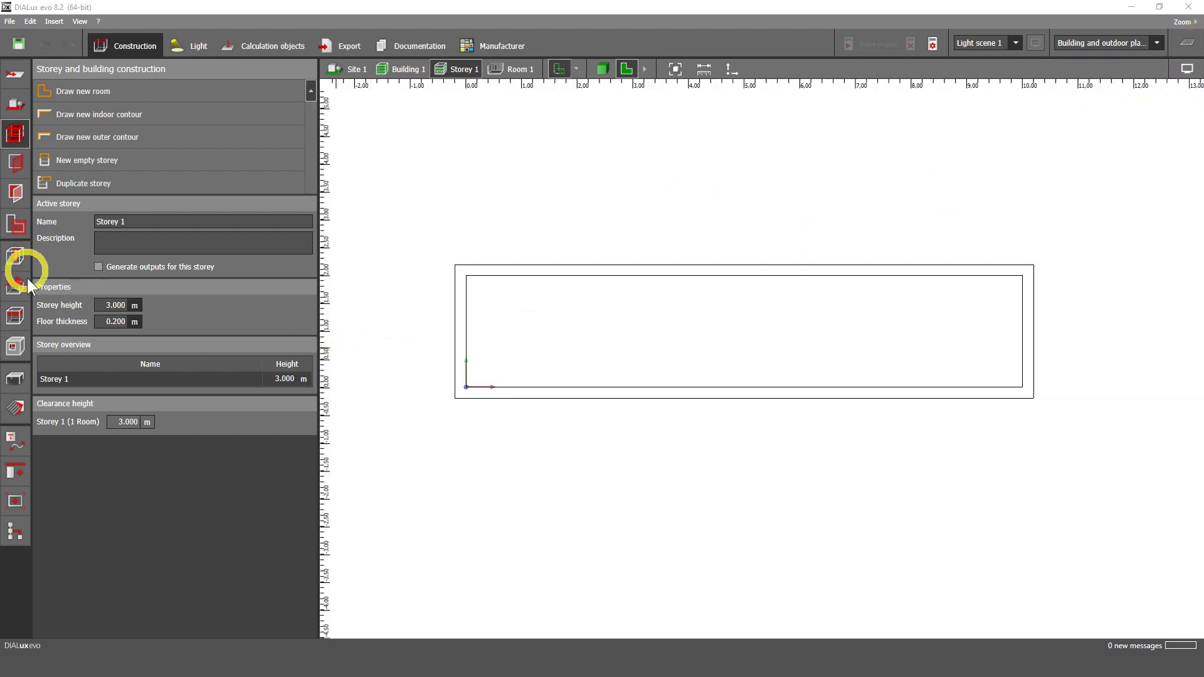
Place the favourite person object skp56F0 in the middle of the corridor, at about X 4.97 m and Y 1.00 m
{"action": "left_click", "coordinate": [15, 378]}
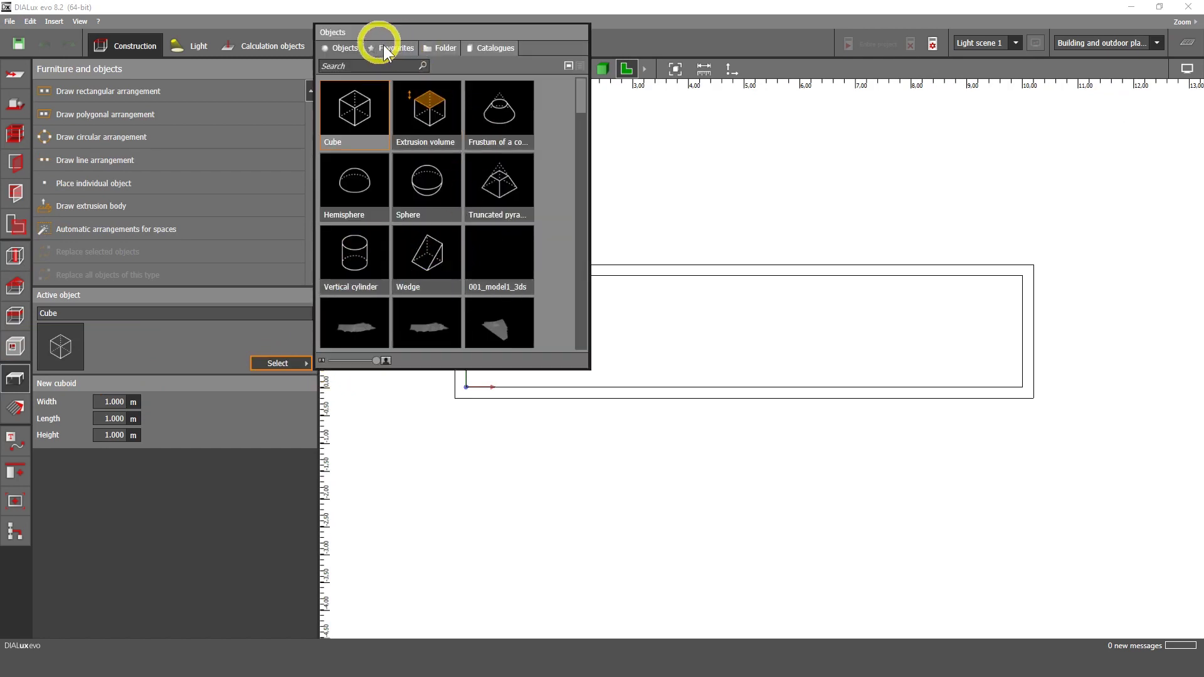
{"action": "left_click", "coordinate": [395, 48]}
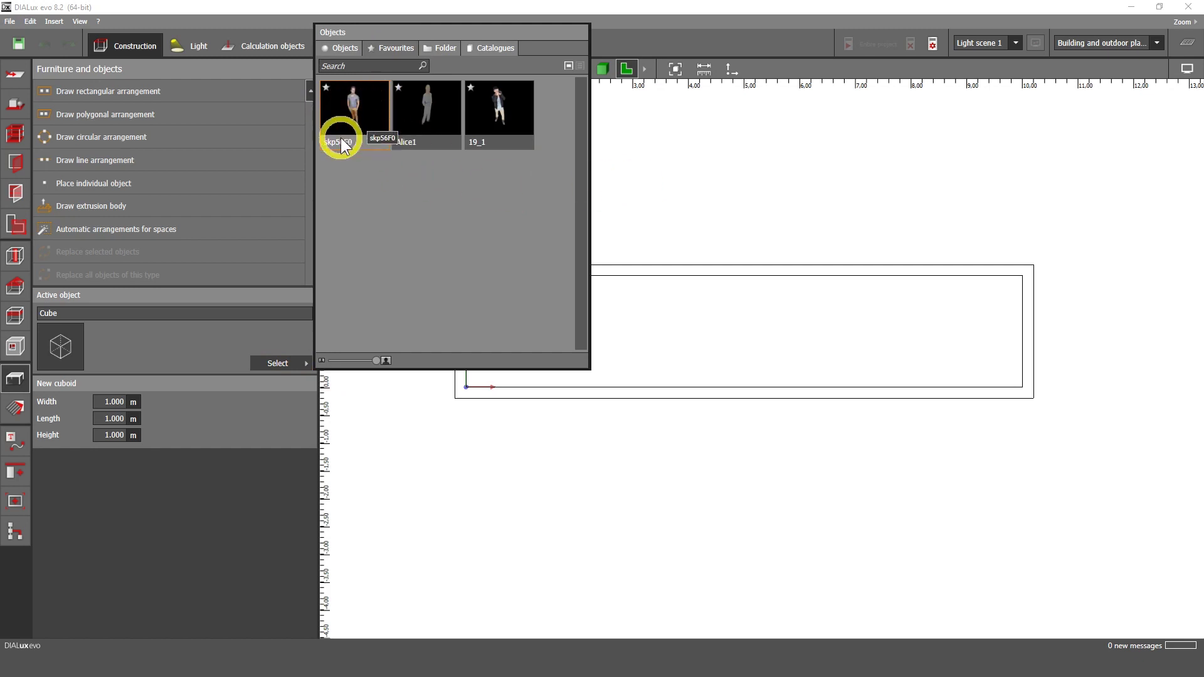
{"action": "left_click_drag", "start_coordinate": [356, 139], "coordinate": [758, 342]}
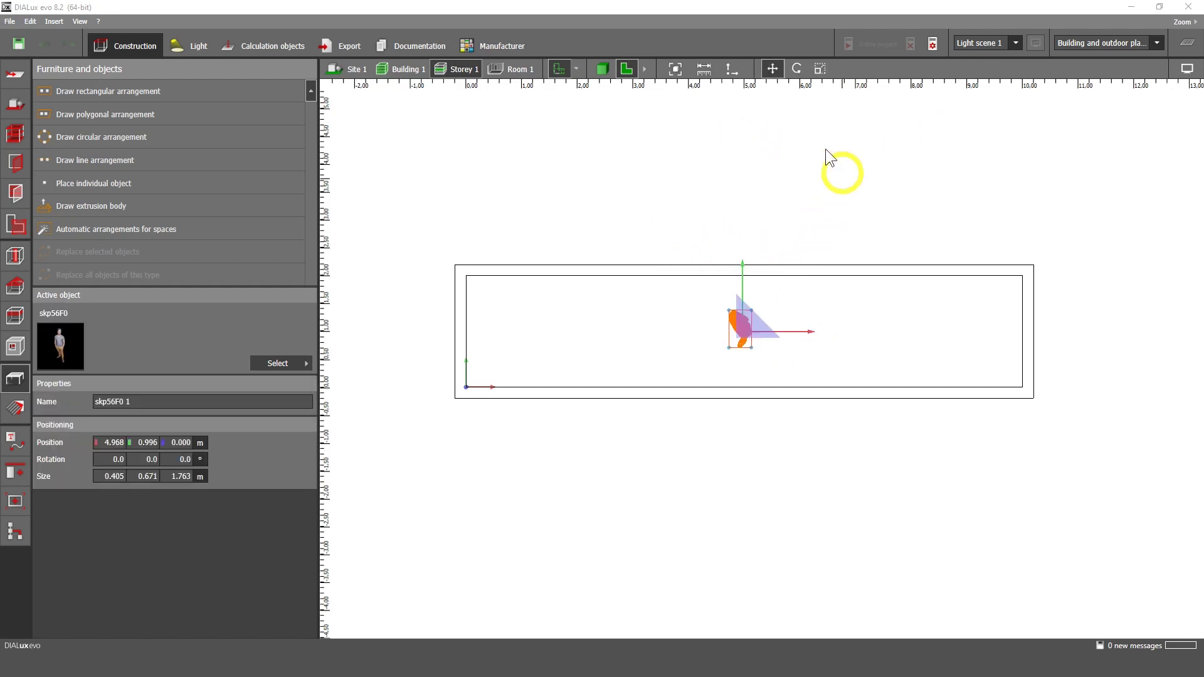
Rotate the placed person by -90° about the vertical axis in the floor plan
{"action": "left_click", "coordinate": [796, 68]}
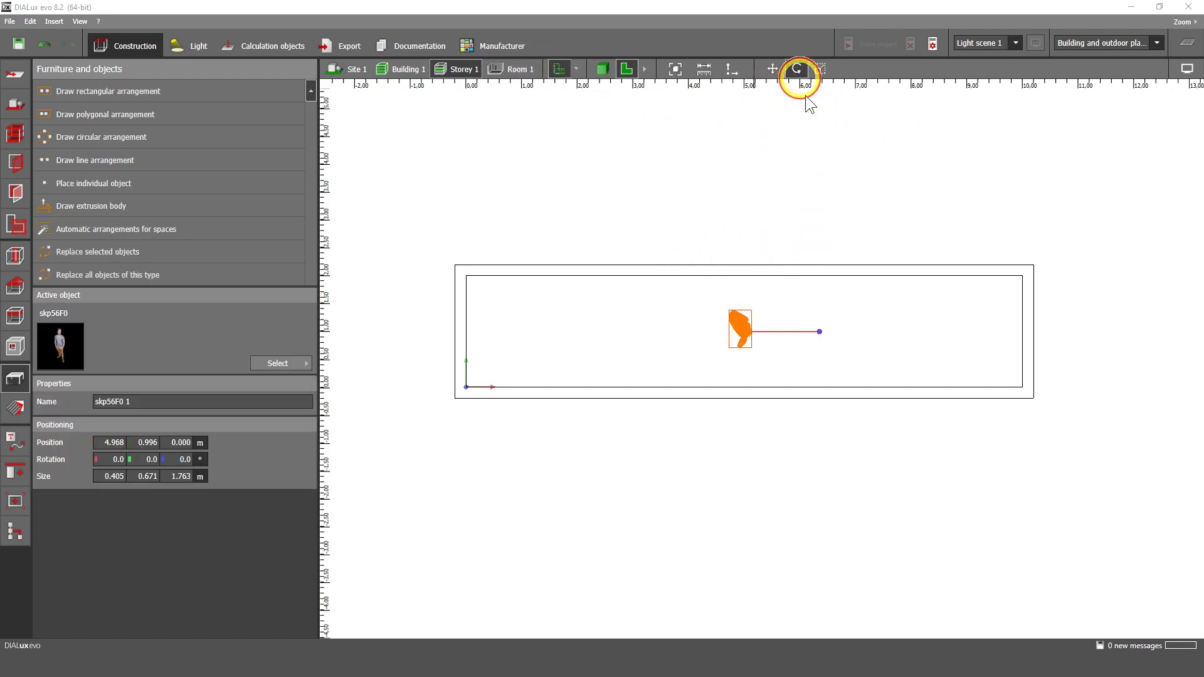
{"action": "scroll", "coordinate": [792, 345], "scroll_direction": "up", "scroll_amount": 3}
{"action": "left_click_drag", "start_coordinate": [792, 342], "coordinate": [728, 365]}
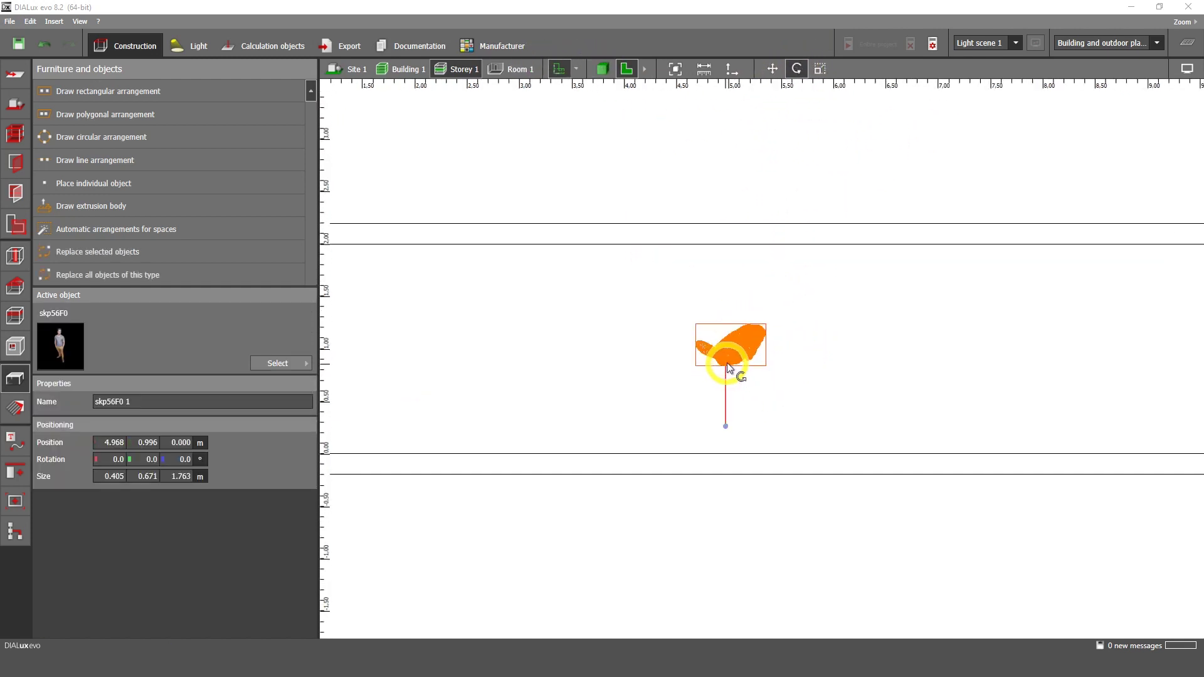
Switch to the 3D view, deselect the person and examine the figure standing inside the corridor
{"action": "left_click", "coordinate": [602, 69]}
{"action": "middle_click_drag", "start_coordinate": [671, 395], "coordinate": [795, 328]}
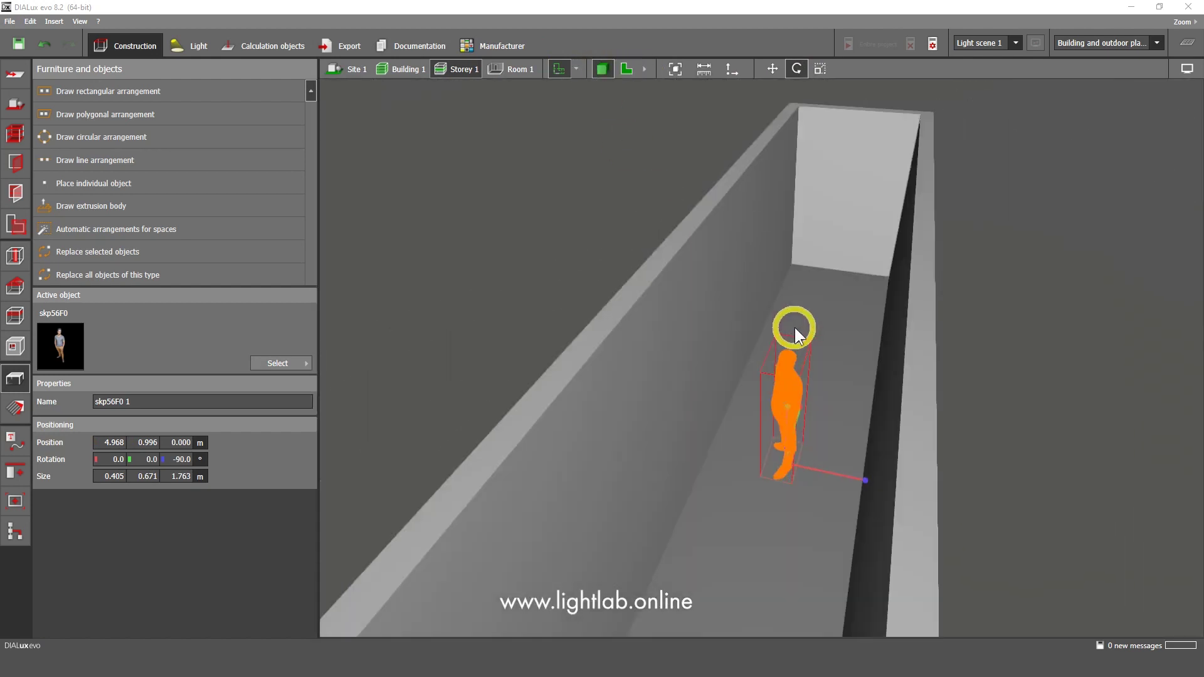
{"action": "scroll", "coordinate": [807, 280], "scroll_direction": "up", "scroll_amount": 2}
{"action": "left_click", "coordinate": [806, 279]}
{"action": "right_click_drag", "start_coordinate": [783, 371], "coordinate": [836, 328]}
{"action": "middle_click_drag", "start_coordinate": [769, 370], "coordinate": [778, 318]}
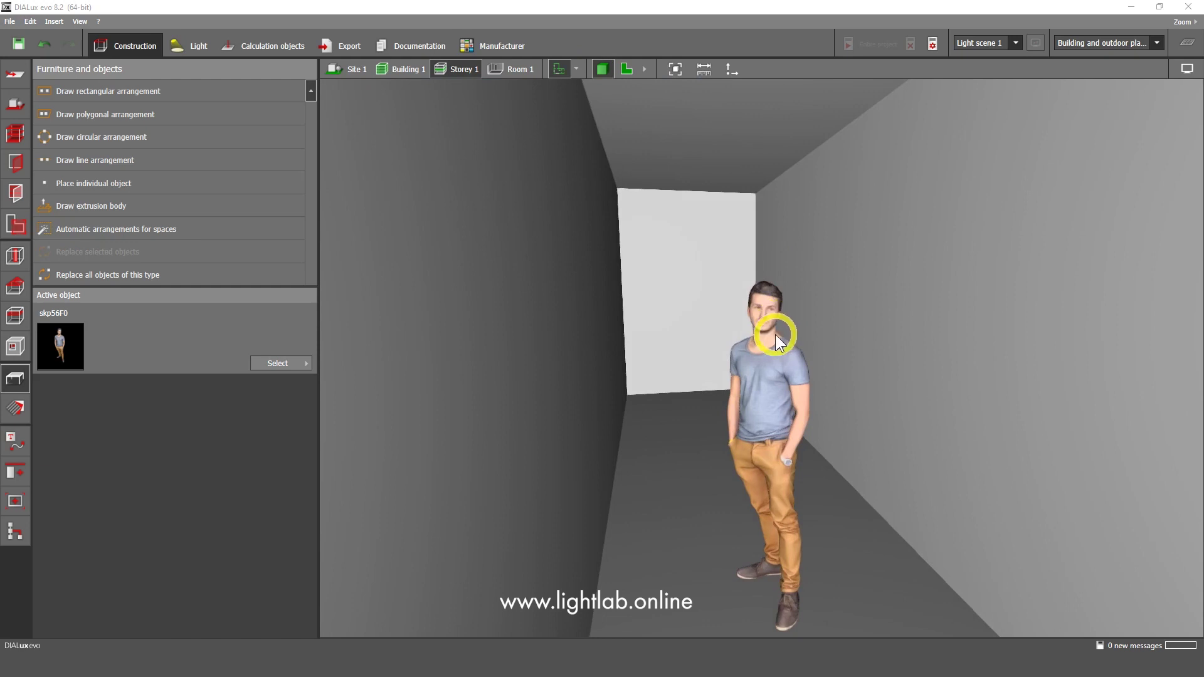
{"action": "middle_click_drag", "start_coordinate": [685, 341], "coordinate": [707, 378]}
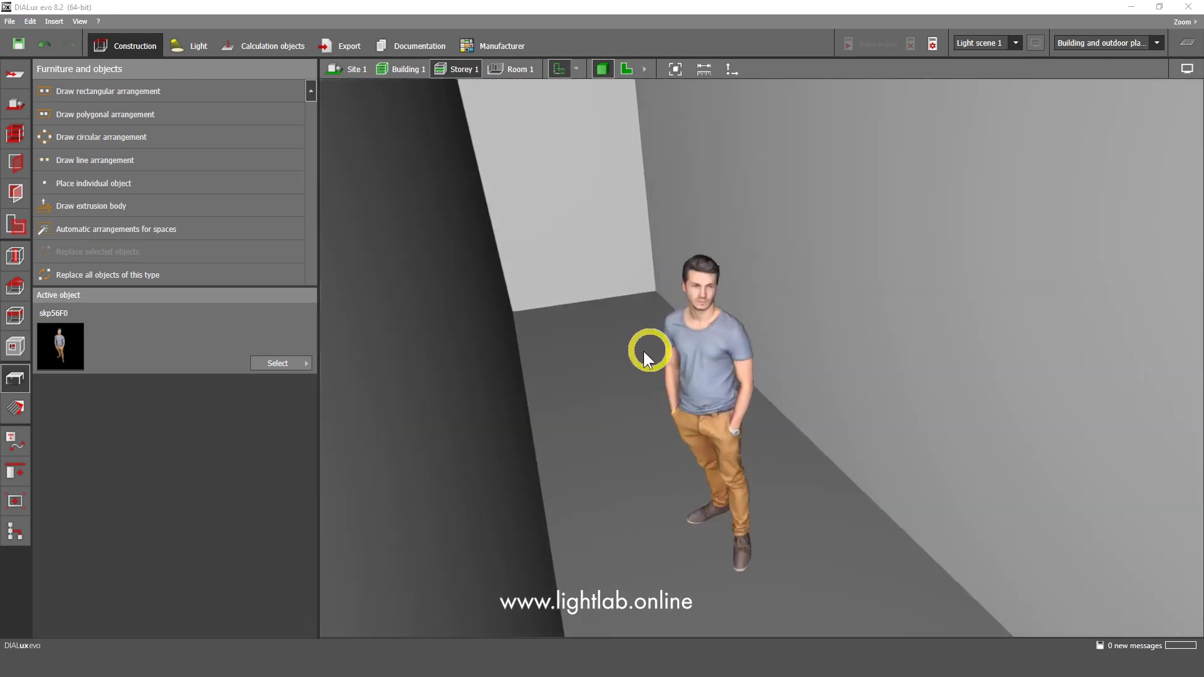
Examine the person and the corridor's walls and floor from several 3D angles, from eye level to above
{"action": "middle_click_drag", "start_coordinate": [788, 330], "coordinate": [735, 363]}
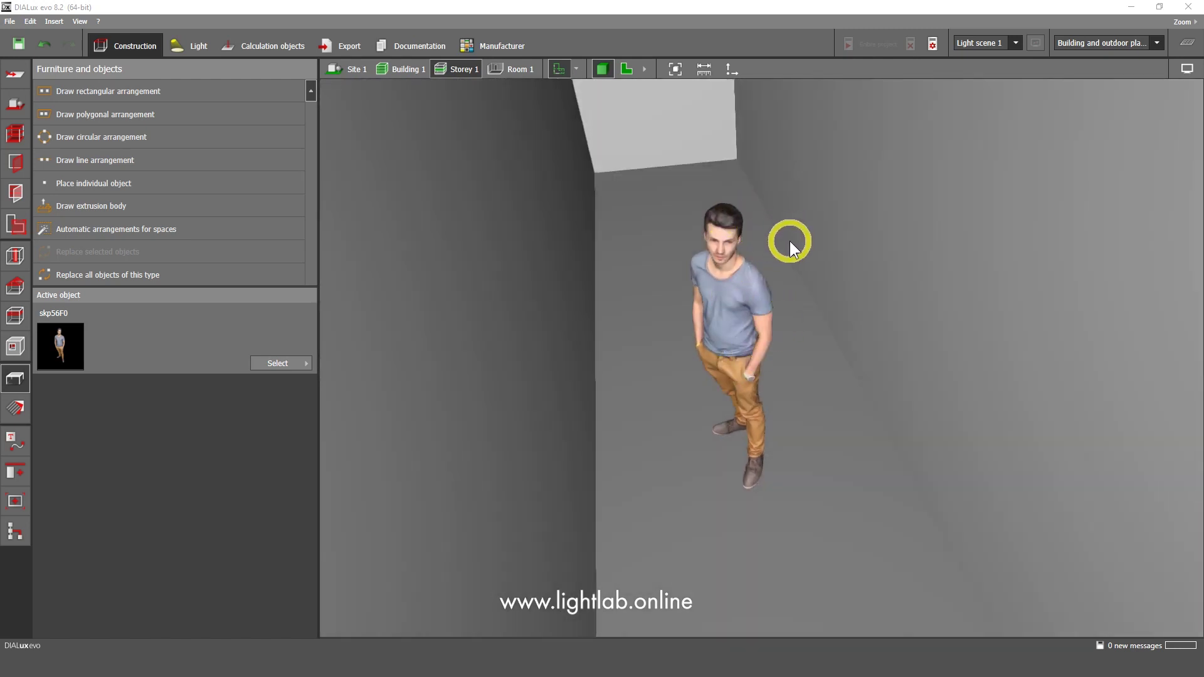
{"action": "middle_click_drag", "start_coordinate": [682, 239], "coordinate": [848, 270]}
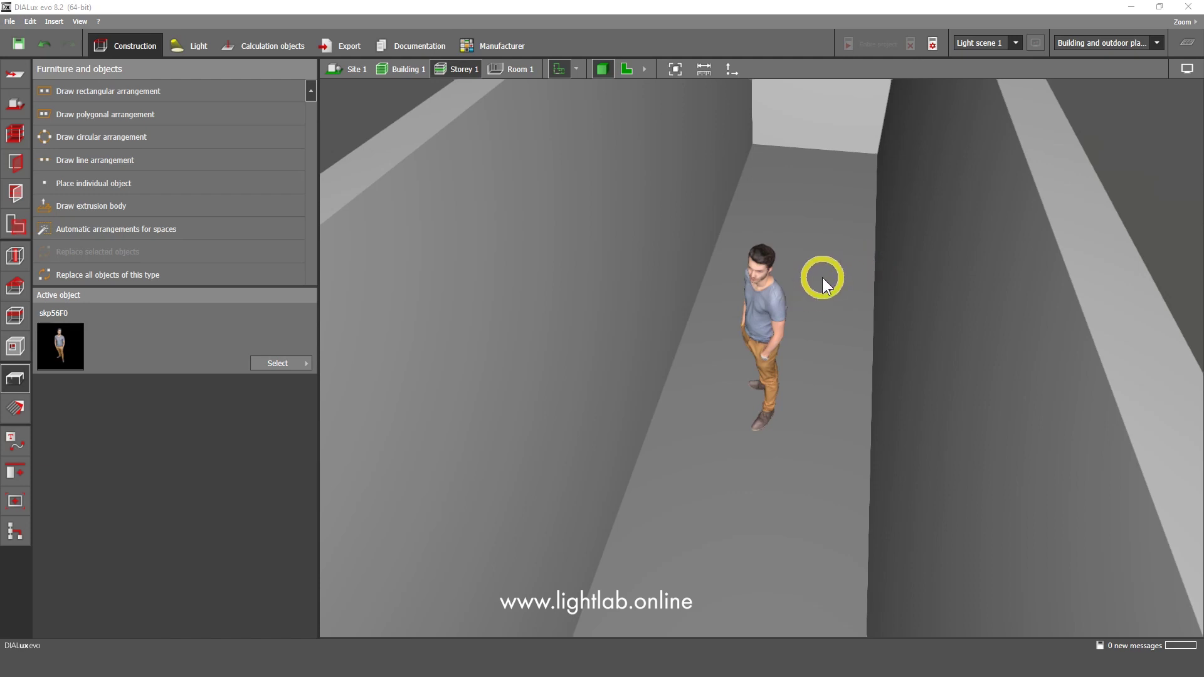
{"action": "middle_click_drag", "start_coordinate": [822, 278], "coordinate": [799, 288]}
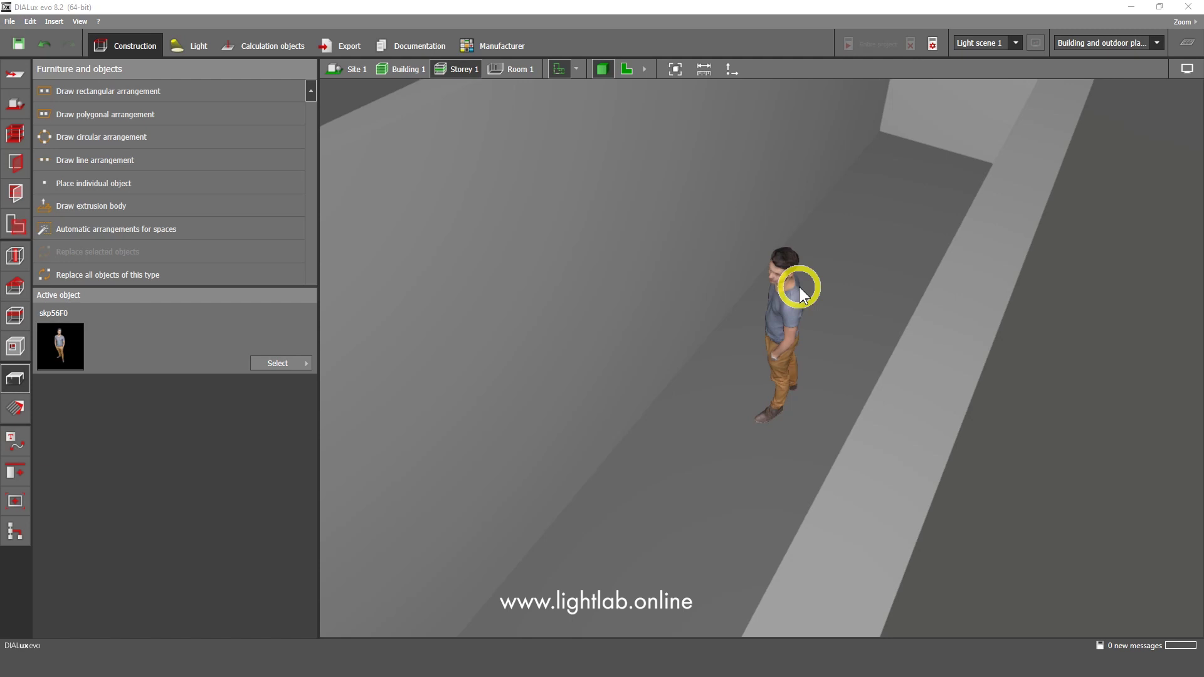
{"action": "right_click_drag", "start_coordinate": [842, 279], "coordinate": [694, 392]}
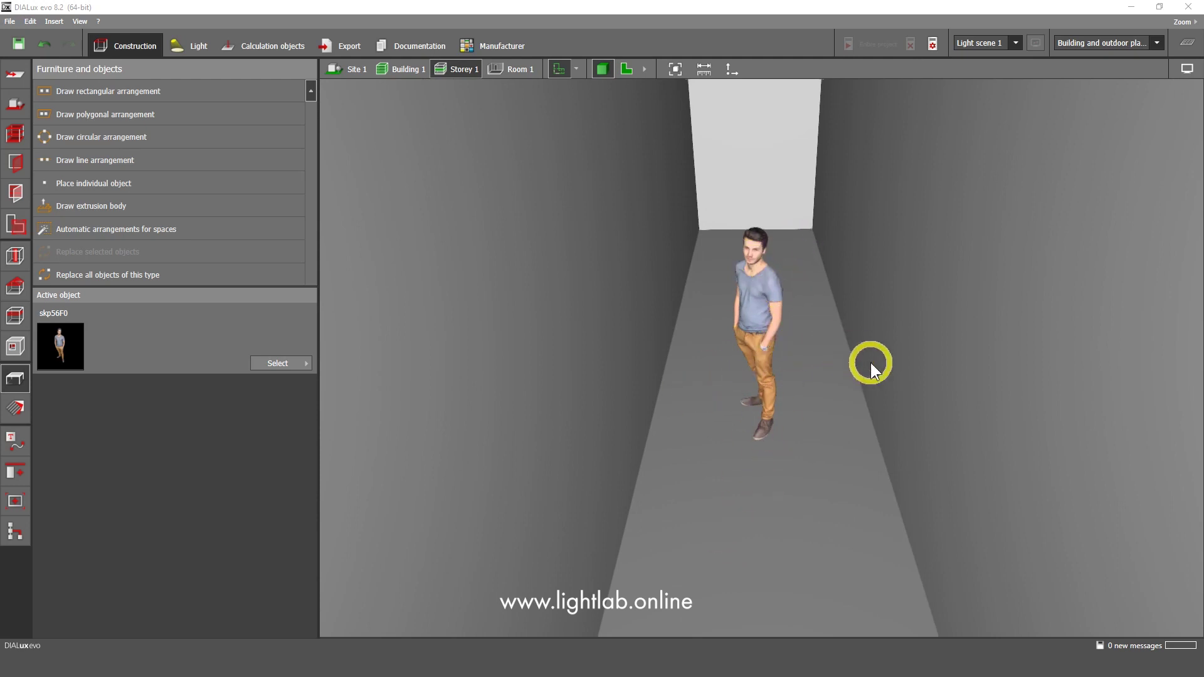
{"action": "right_click_drag", "start_coordinate": [833, 314], "coordinate": [835, 285]}
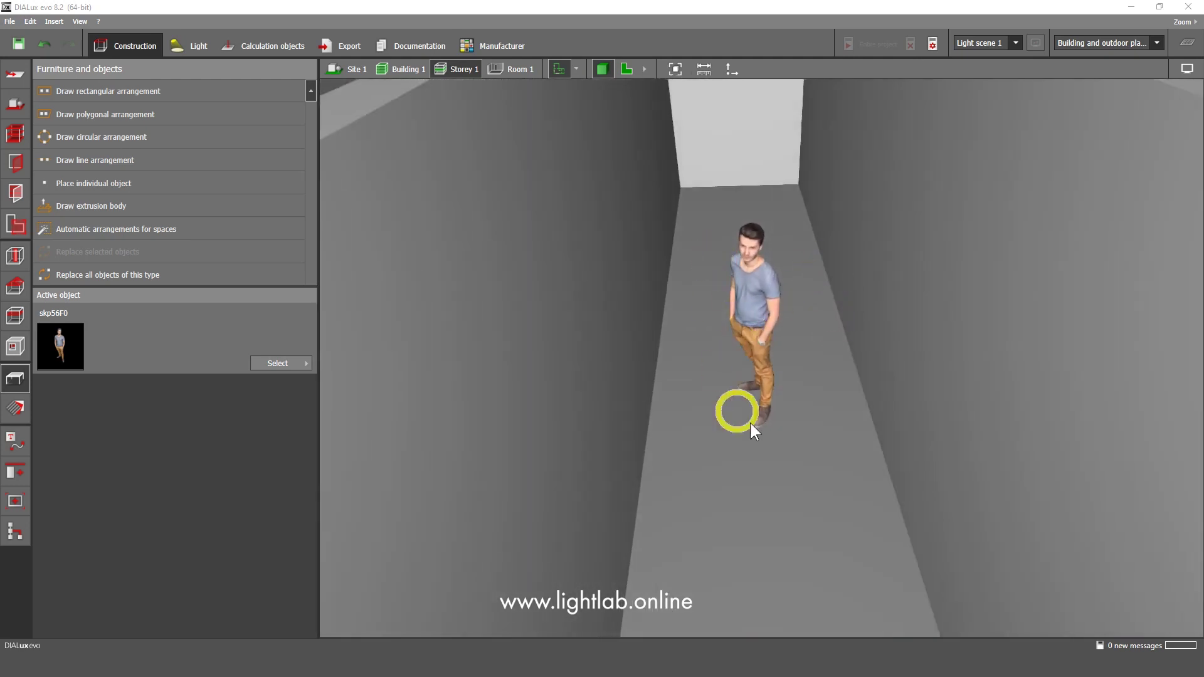
{"action": "right_click_drag", "start_coordinate": [691, 438], "coordinate": [705, 201]}
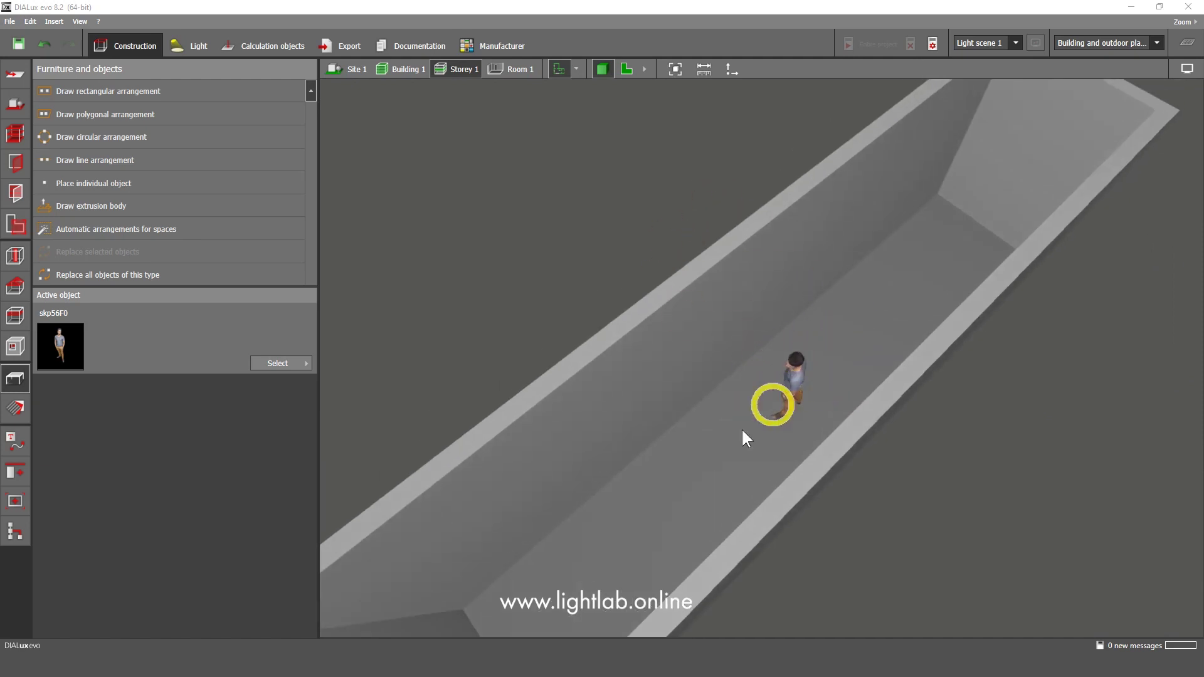
{"action": "middle_click_drag", "start_coordinate": [637, 459], "coordinate": [694, 388]}
{"action": "right_click_drag", "start_coordinate": [655, 454], "coordinate": [654, 423]}
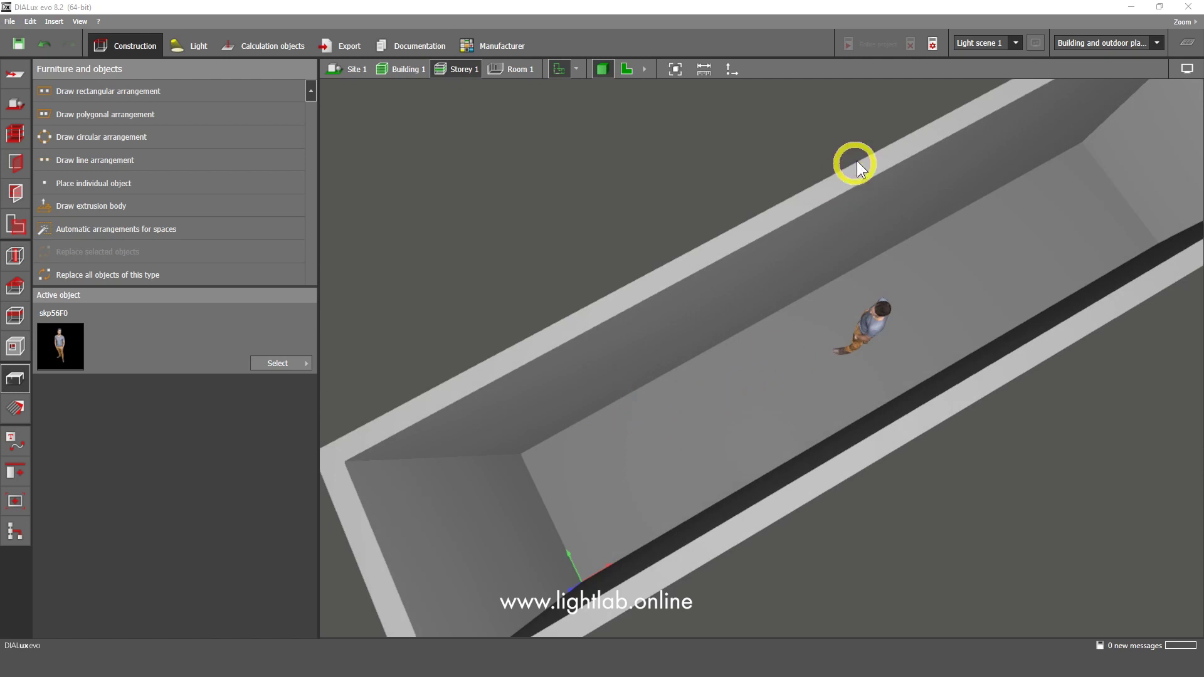
Return to the storey's floor plan and open the luminaire planning tools
{"action": "left_click", "coordinate": [617, 71]}
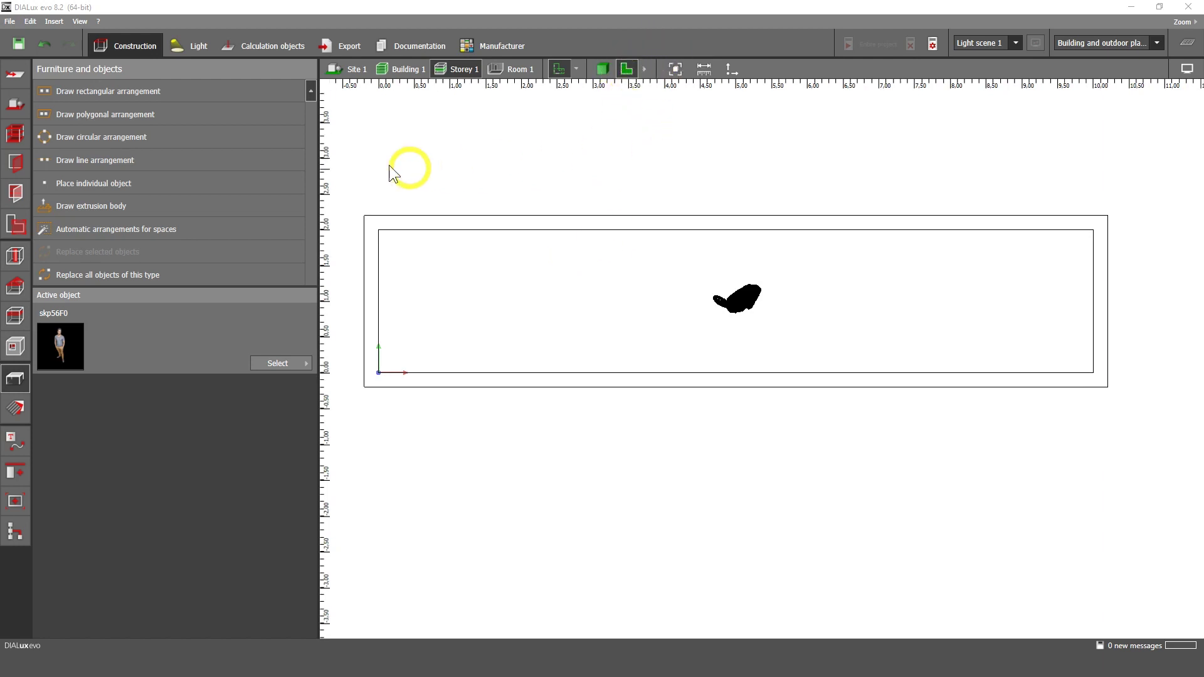
{"action": "left_click", "coordinate": [210, 51]}
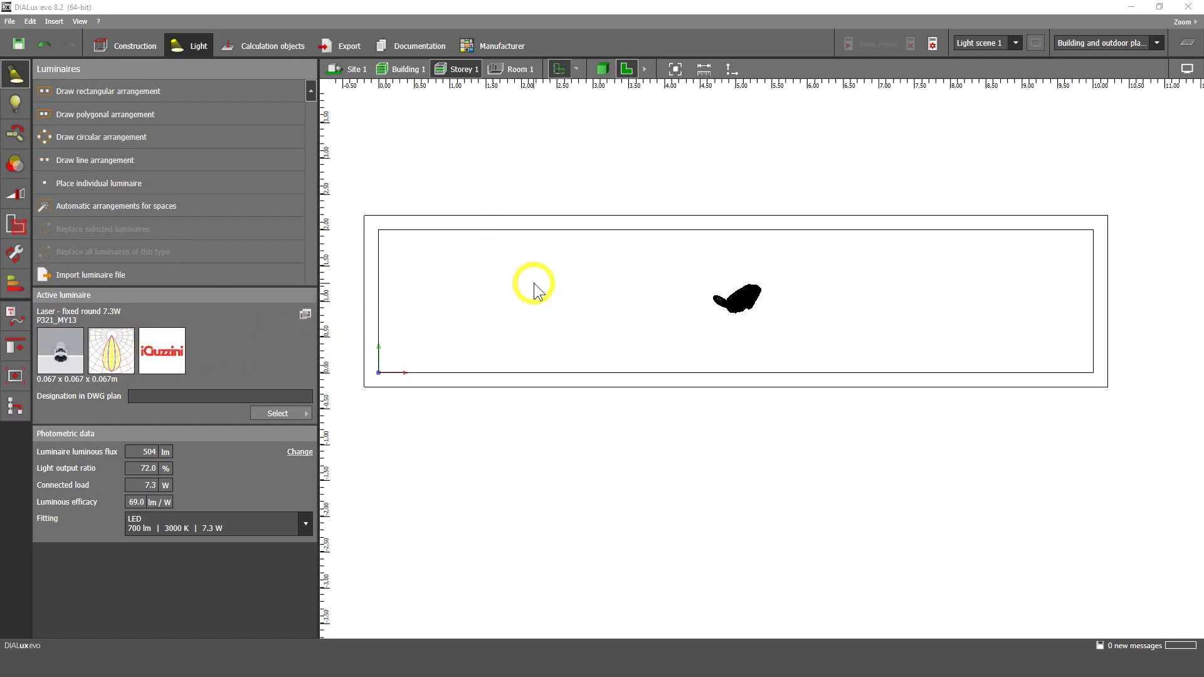
{"action": "middle_click_drag", "start_coordinate": [554, 288], "coordinate": [578, 296]}
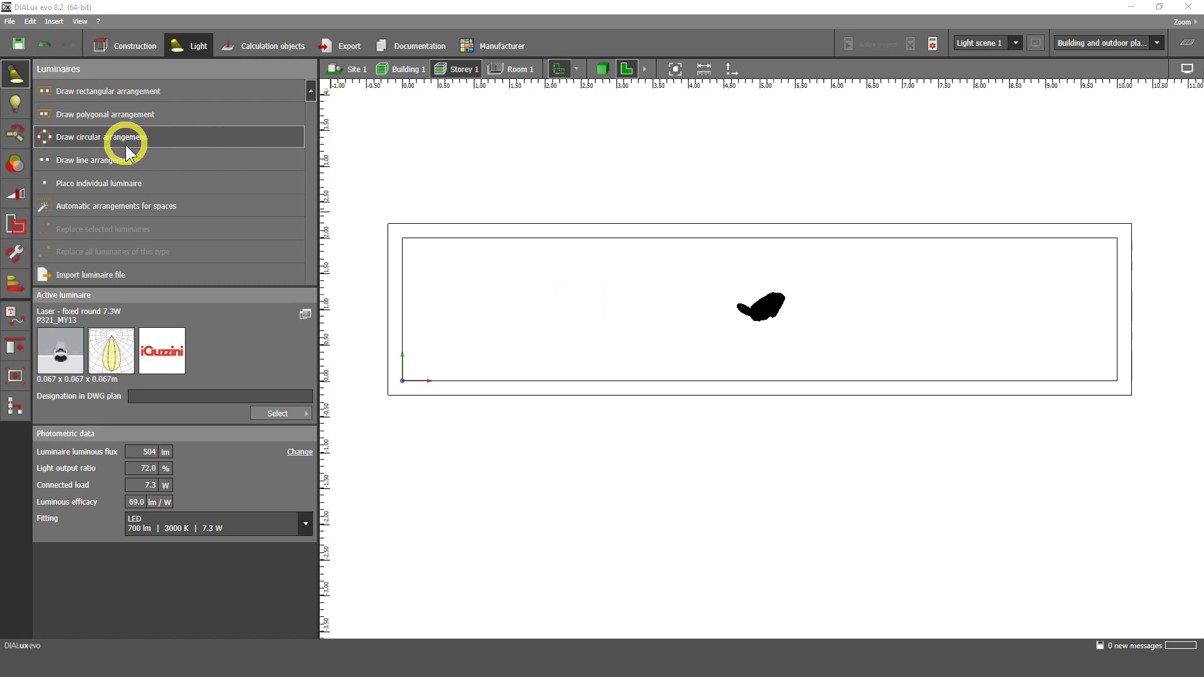
{"action": "left_click", "coordinate": [100, 161]}
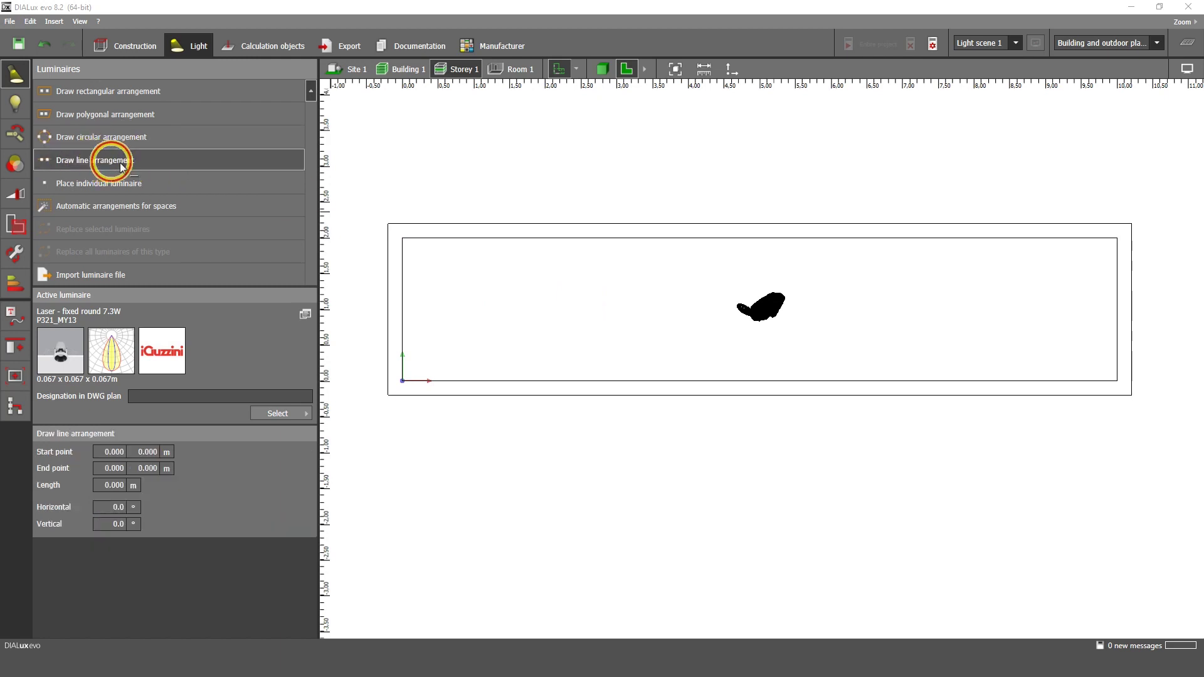
{"action": "left_click", "coordinate": [404, 308]}
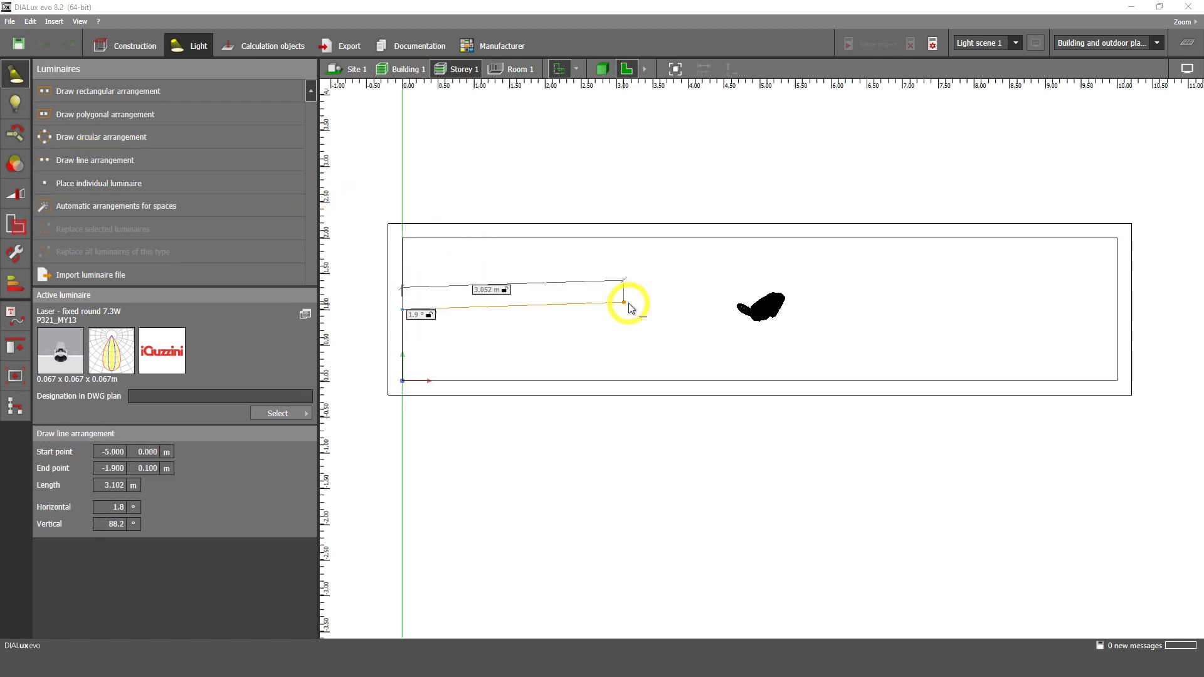
{"action": "left_click", "coordinate": [1113, 310]}
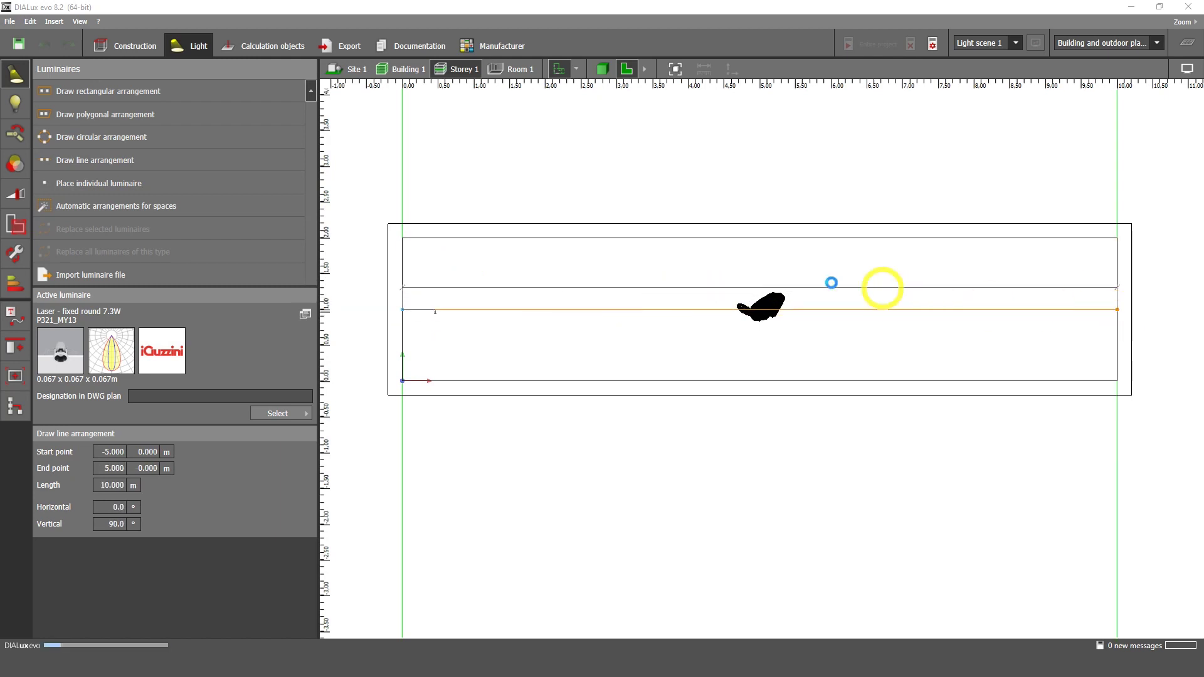
{"action": "middle_click_drag", "start_coordinate": [514, 283], "coordinate": [548, 264]}
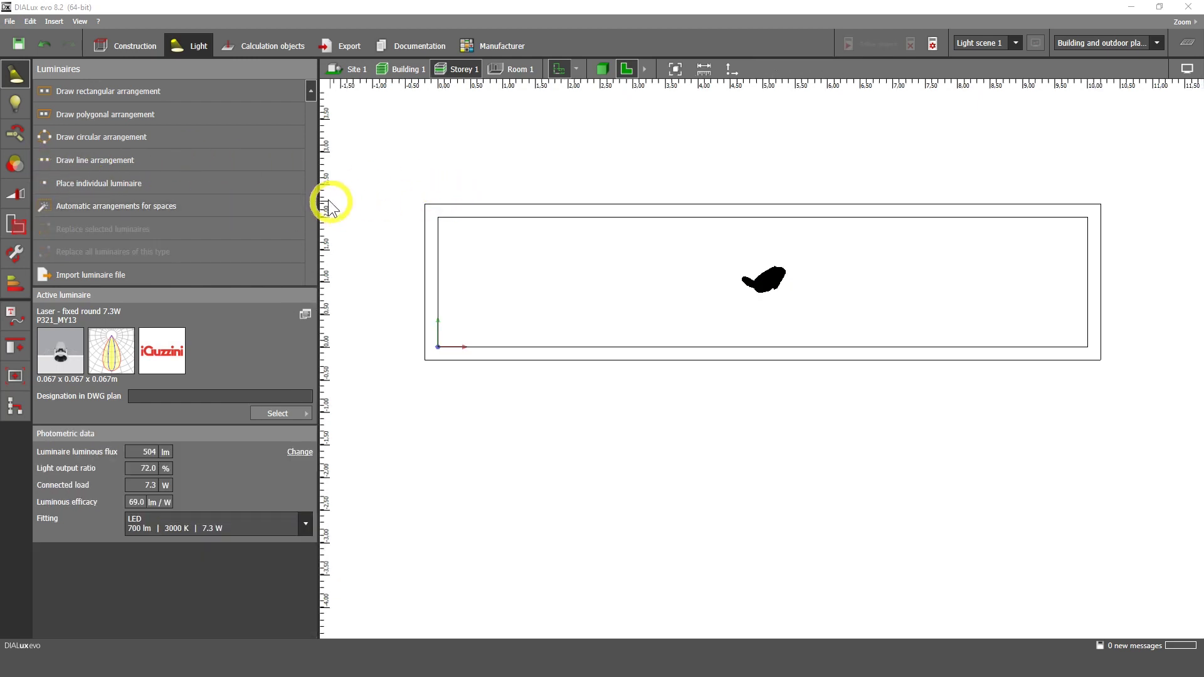
Draw a 10 m line arrangement of Laser - fixed round 7.3W luminaires along the corridor's centre axis, from end wall to end wall
{"action": "left_click", "coordinate": [112, 165]}
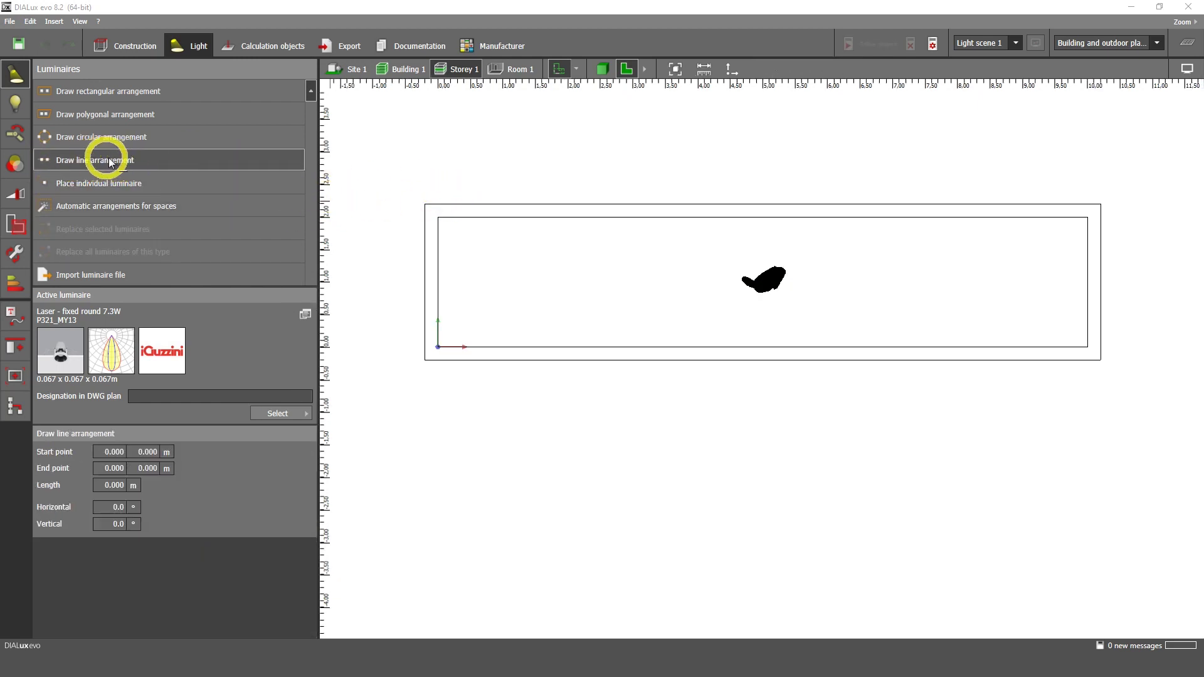
{"action": "left_click", "coordinate": [439, 283]}
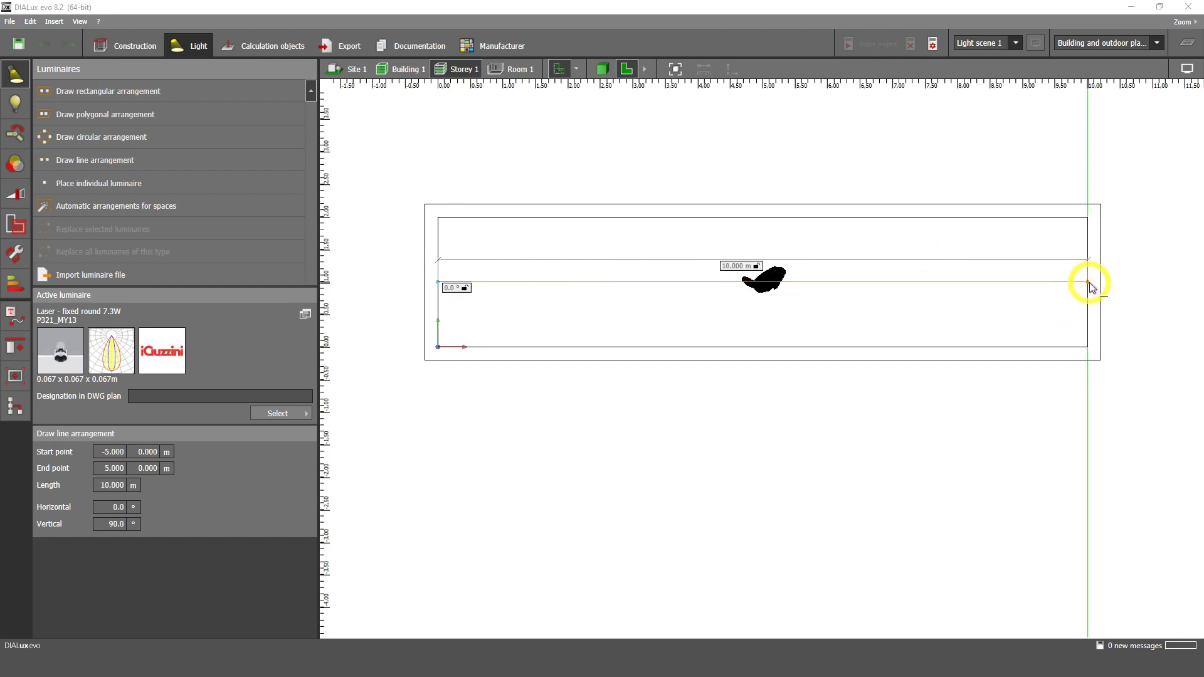
{"action": "left_click", "coordinate": [1088, 283]}
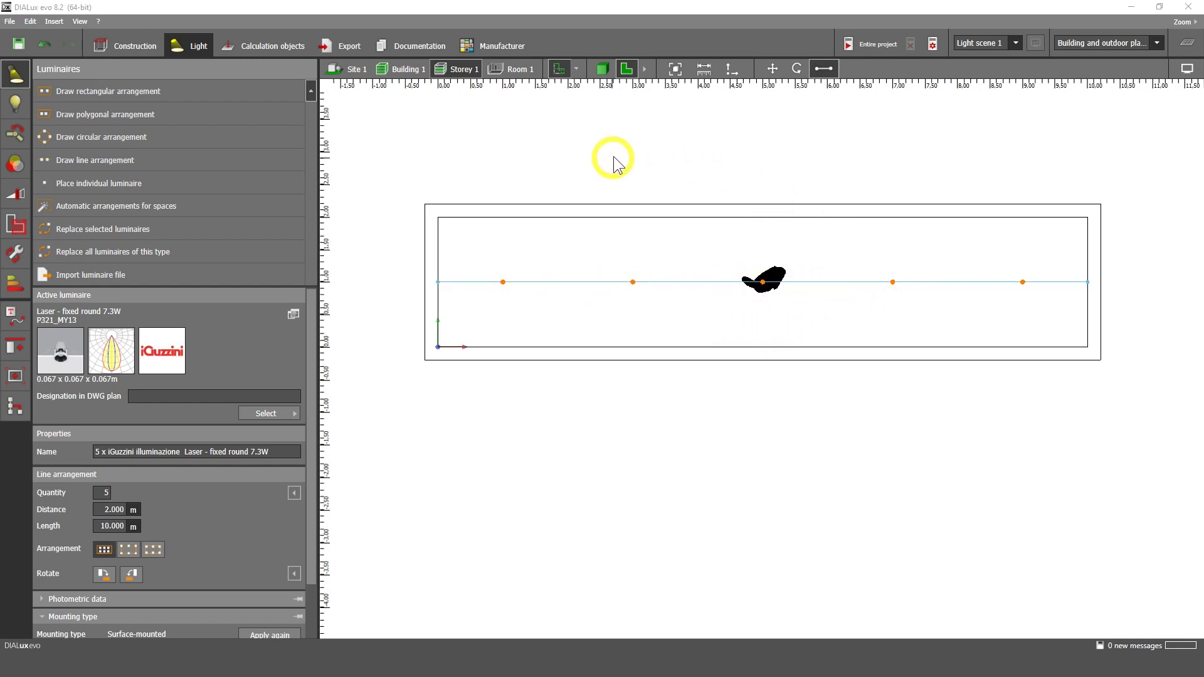
Select only the middle luminaire in the 3D view and display its light distribution body above the person
{"action": "left_click", "coordinate": [602, 69]}
{"action": "left_click_drag", "start_coordinate": [775, 254], "coordinate": [732, 312]}
{"action": "left_click", "coordinate": [734, 320]}
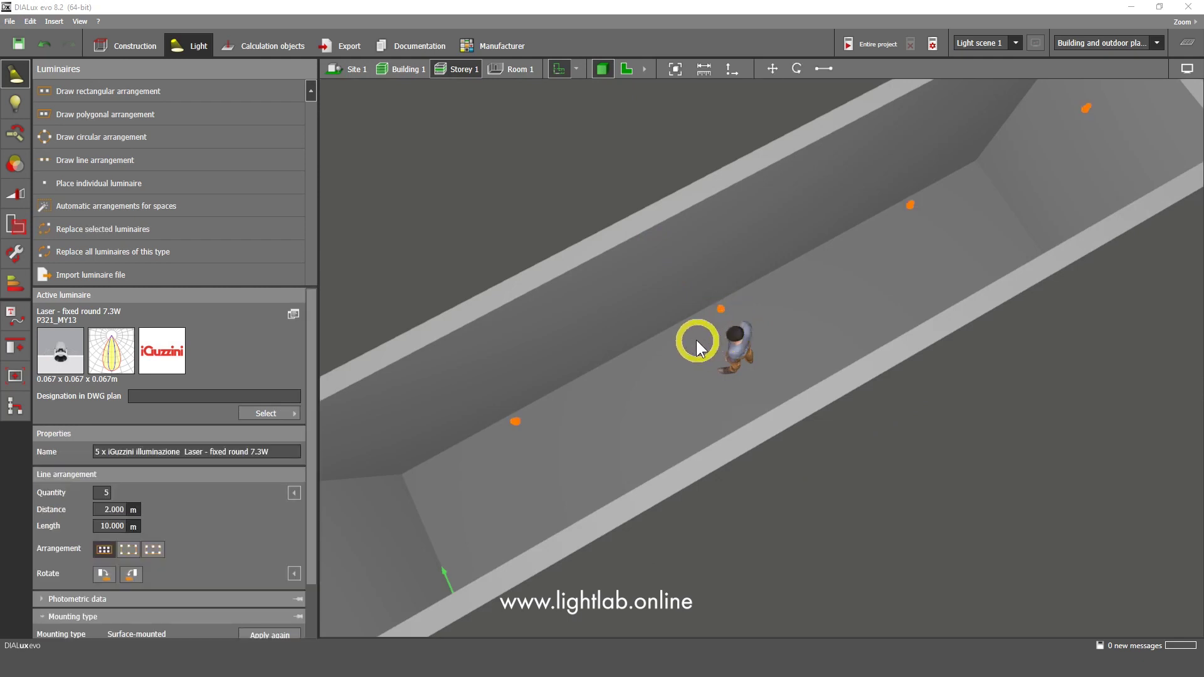
{"action": "left_click", "coordinate": [721, 310]}
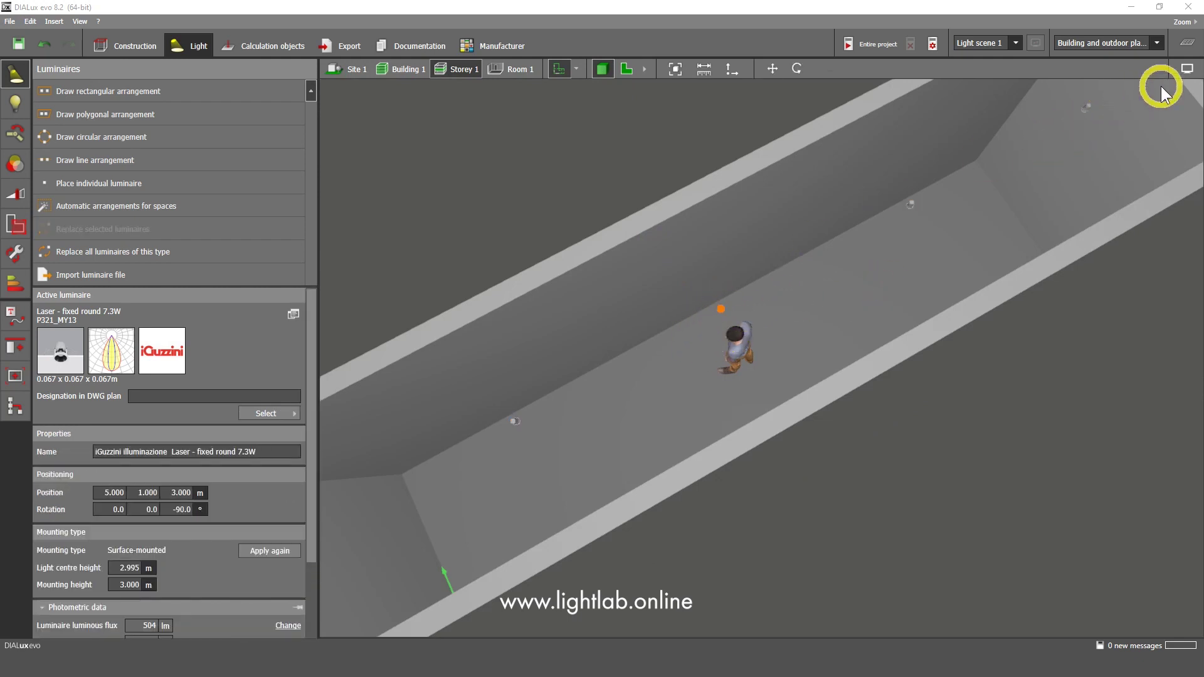
{"action": "left_click", "coordinate": [1187, 68]}
{"action": "left_click", "coordinate": [1019, 90]}
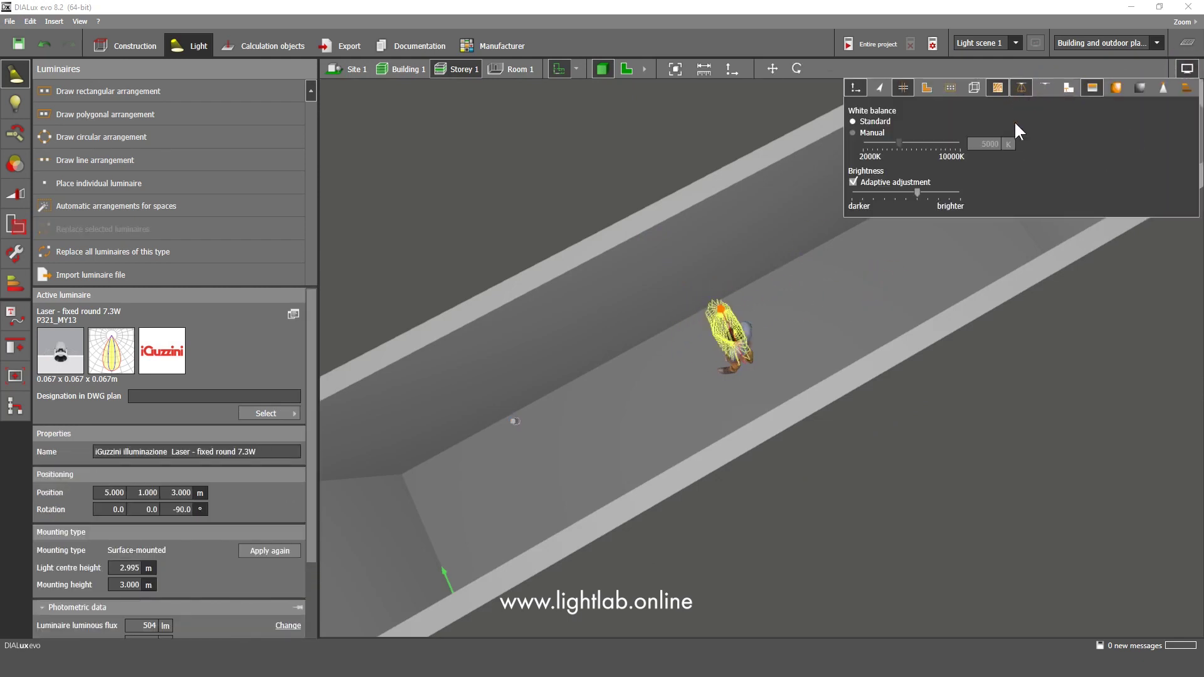
{"action": "scroll", "coordinate": [784, 288], "scroll_direction": "up", "scroll_amount": 1}
{"action": "right_click_drag", "start_coordinate": [741, 301], "coordinate": [761, 342]}
{"action": "right_click_drag", "start_coordinate": [713, 378], "coordinate": [766, 349]}
{"action": "scroll", "coordinate": [742, 351], "scroll_direction": "up", "scroll_amount": 2}
Turn on the light preview for the middle luminaire and examine its beam on the corridor's floor and walls
{"action": "left_click", "coordinate": [1187, 68]}
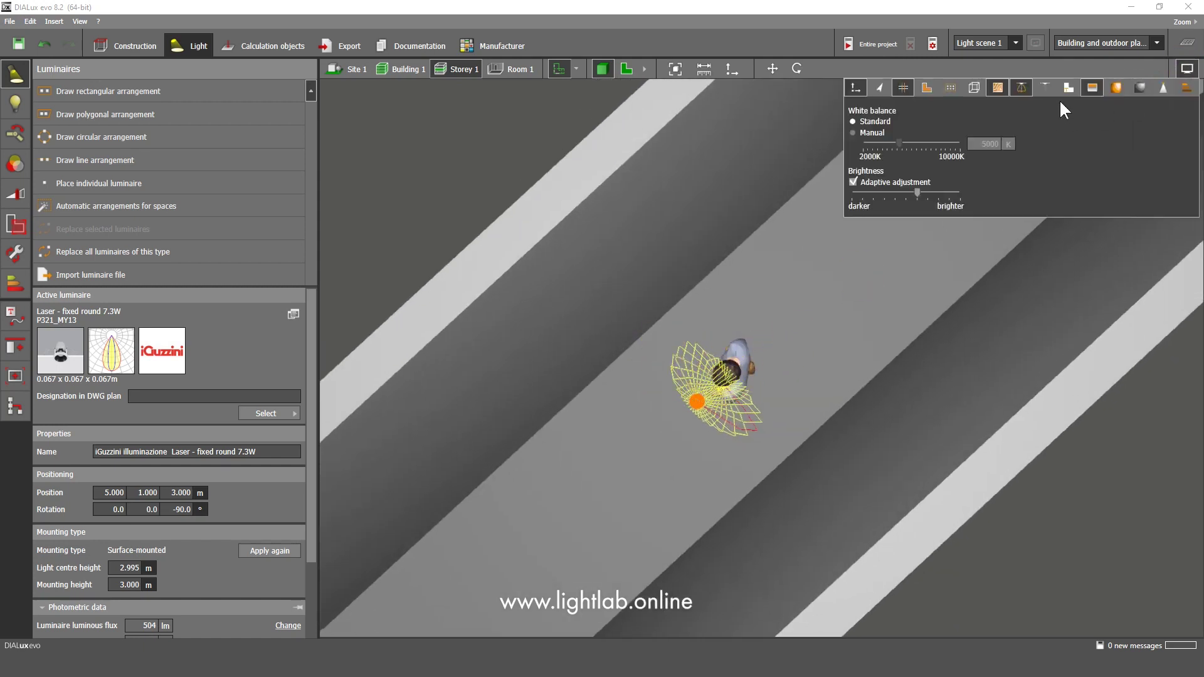
{"action": "left_click", "coordinate": [1163, 88]}
{"action": "scroll", "coordinate": [793, 256], "scroll_direction": "down", "scroll_amount": 3}
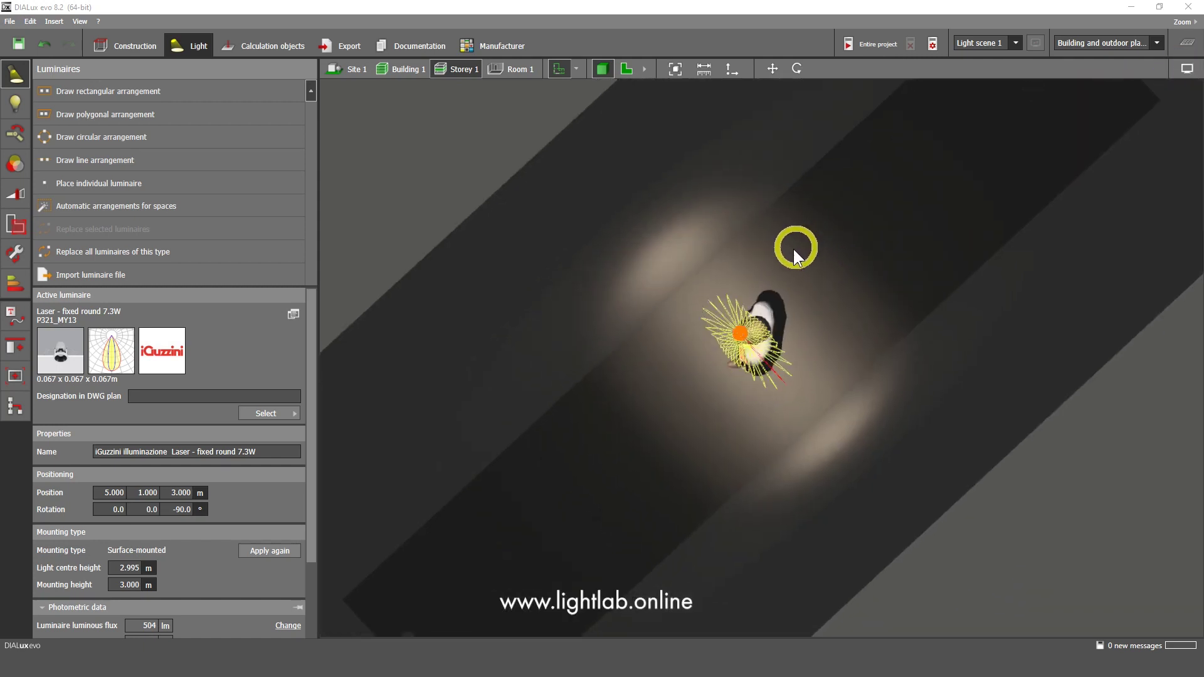
{"action": "right_click_drag", "start_coordinate": [762, 366], "coordinate": [765, 264]}
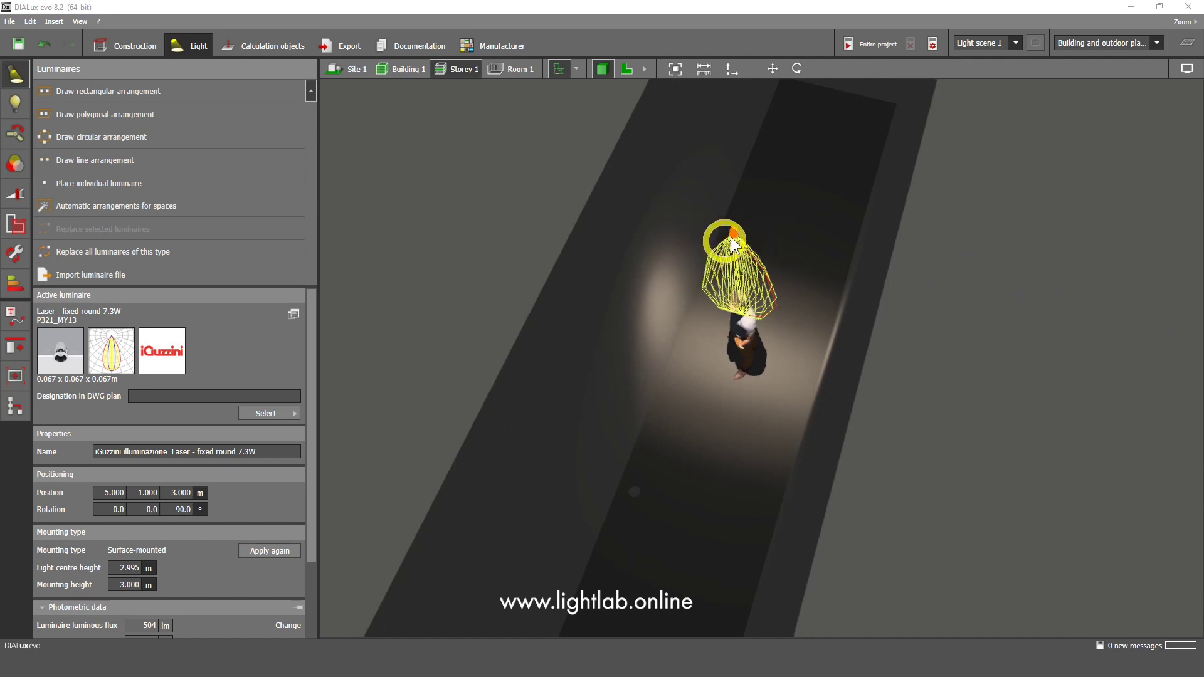
{"action": "right_click_drag", "start_coordinate": [711, 322], "coordinate": [782, 276]}
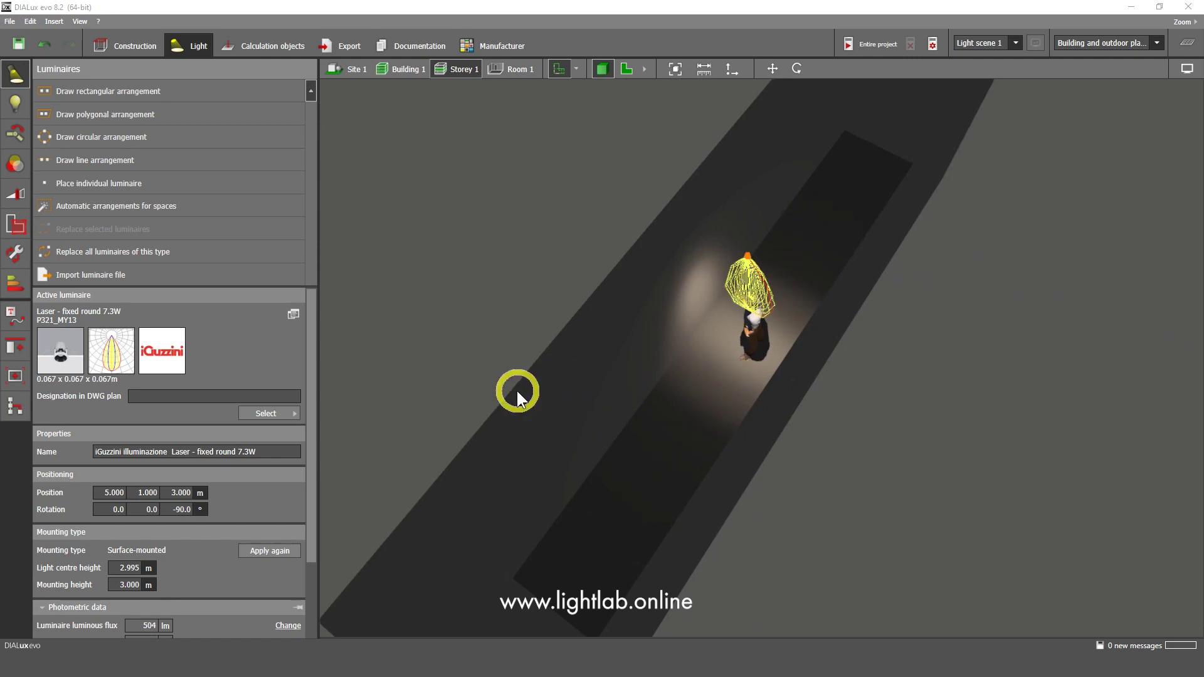
Select the whole line of luminaires and rotate them so their wide beam runs along the corridor
{"action": "left_click", "coordinate": [746, 256]}
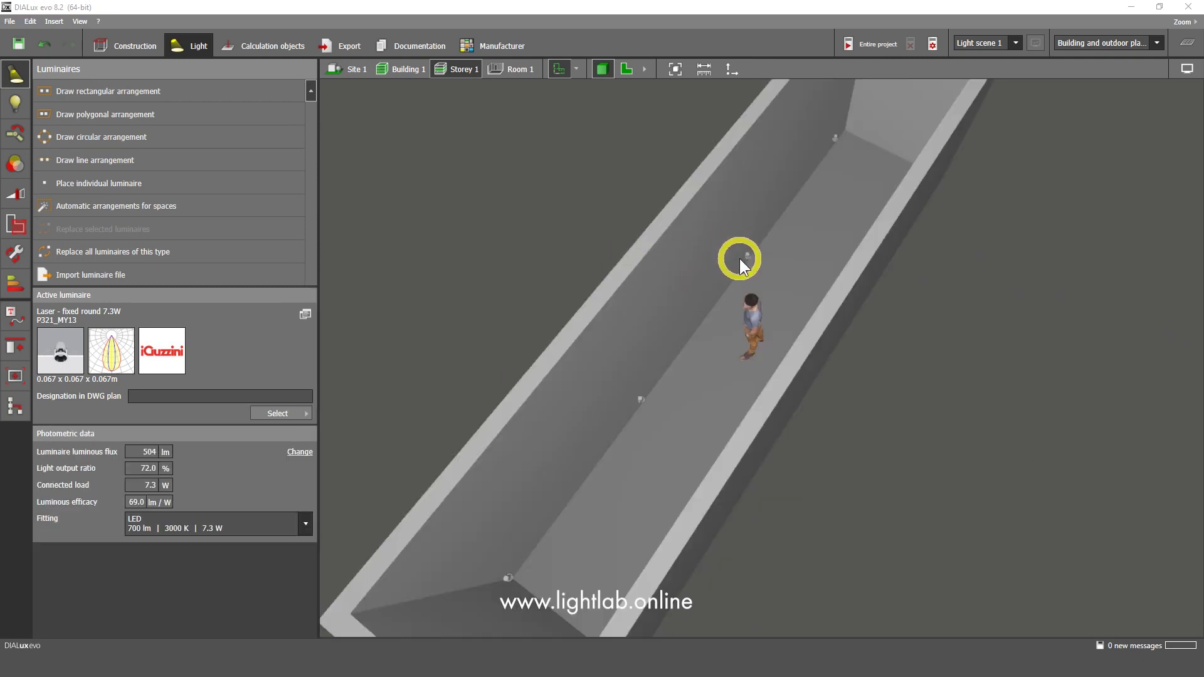
{"action": "left_click", "coordinate": [746, 269]}
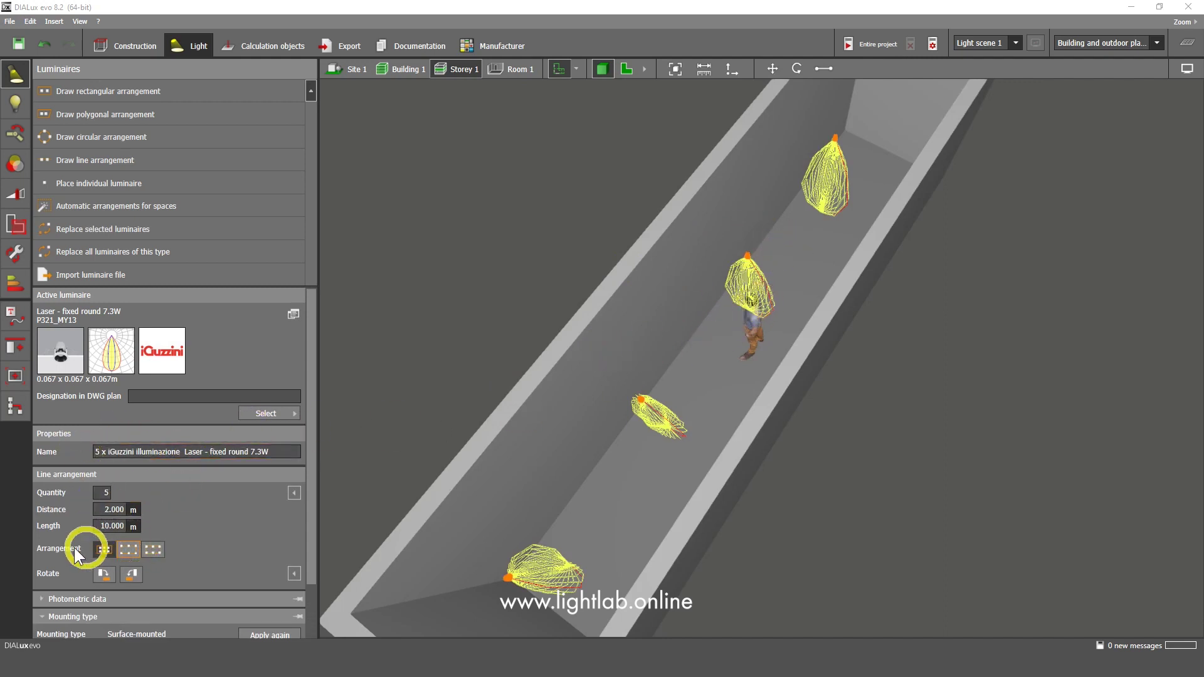
{"action": "left_click", "coordinate": [105, 574]}
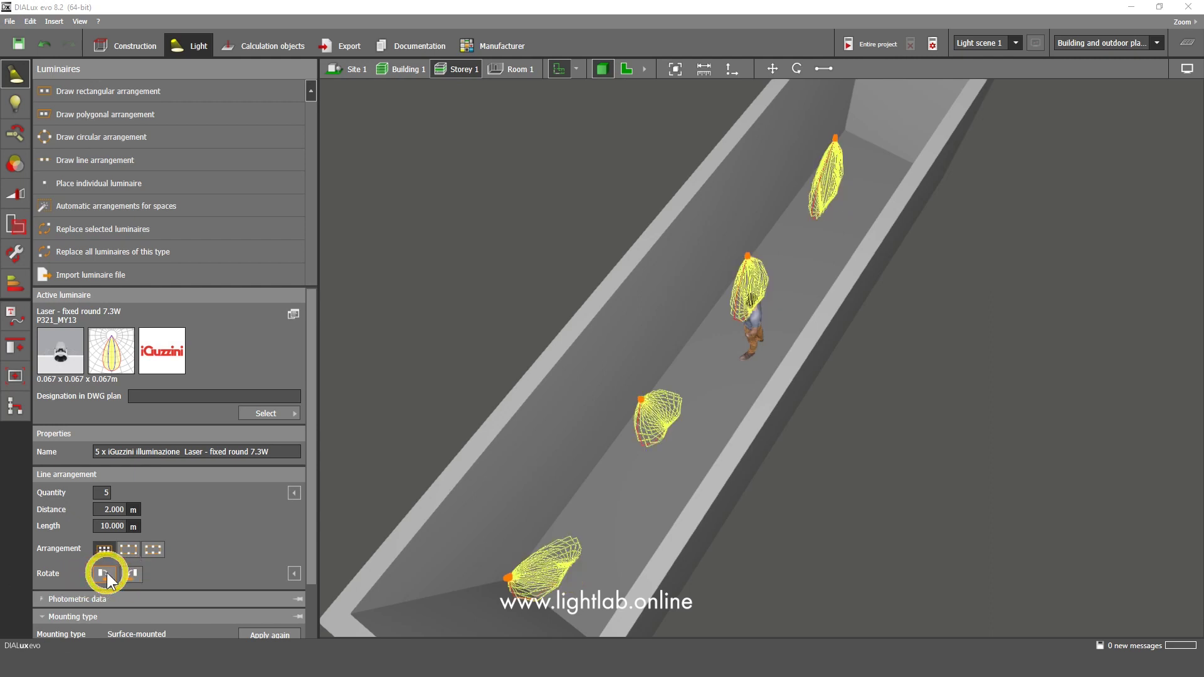
{"action": "left_click", "coordinate": [106, 573]}
{"action": "left_click", "coordinate": [107, 573]}
{"action": "left_click", "coordinate": [106, 573]}
{"action": "left_click", "coordinate": [107, 573]}
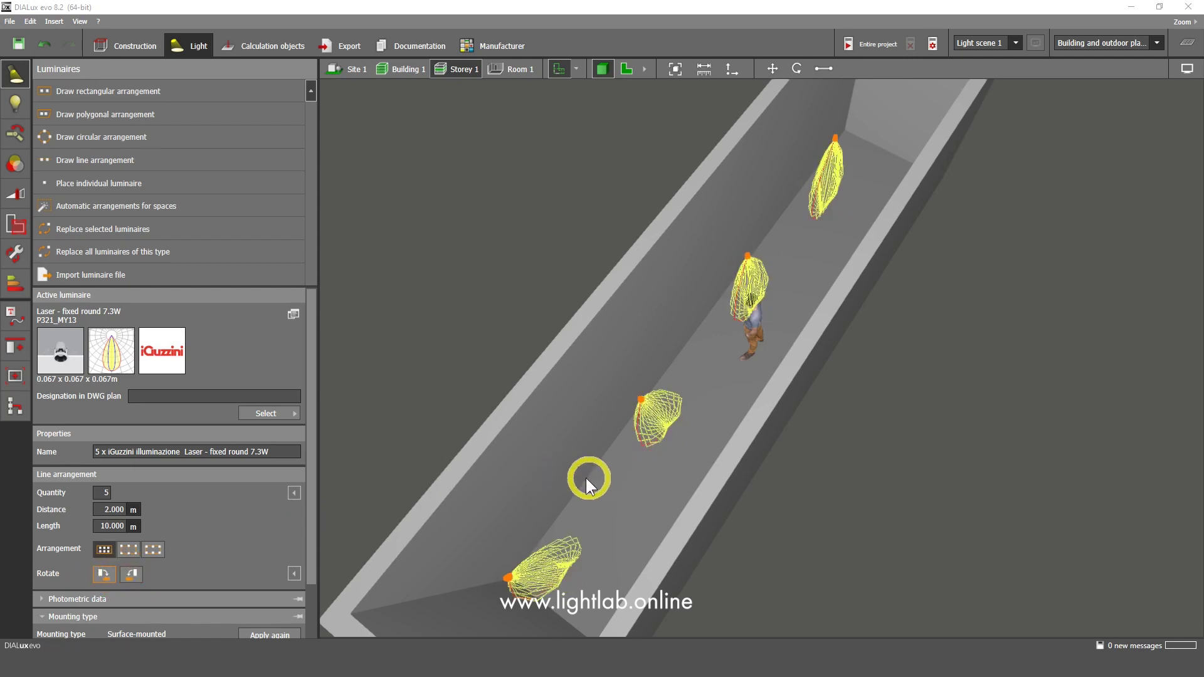
Select the person in the 3D view, move the figure a short way along the corridor and deselect it
{"action": "middle_click_drag", "start_coordinate": [613, 475], "coordinate": [600, 490]}
{"action": "right_click_drag", "start_coordinate": [619, 461], "coordinate": [739, 408]}
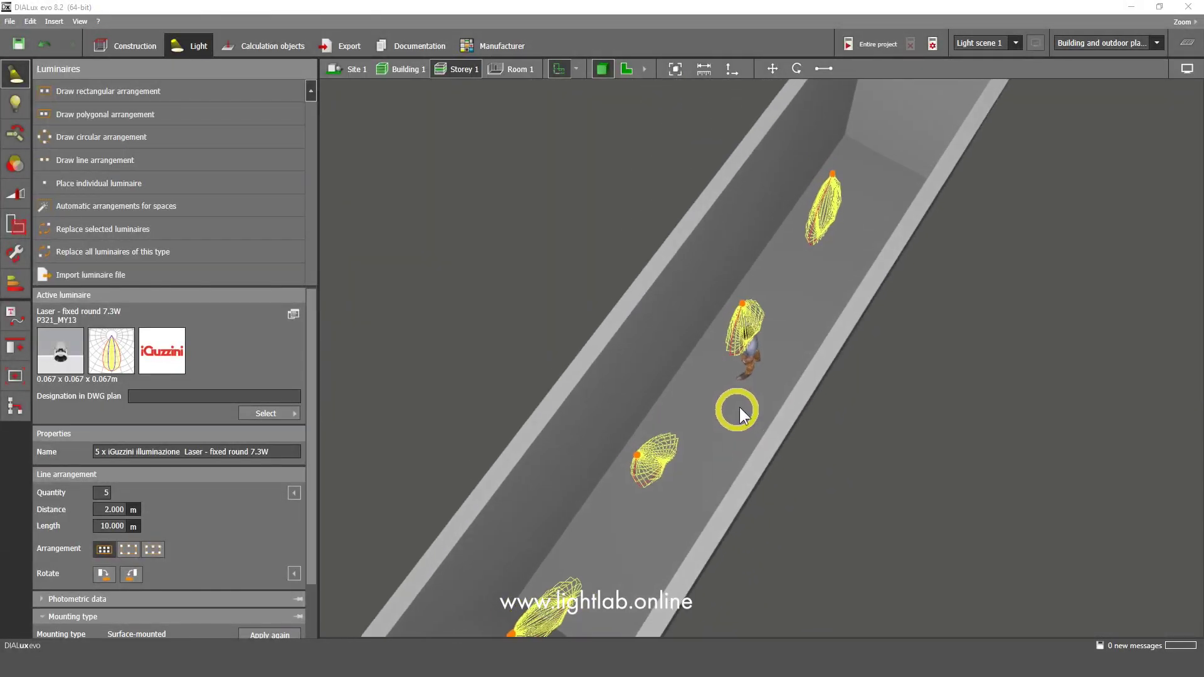
{"action": "left_click", "coordinate": [758, 346]}
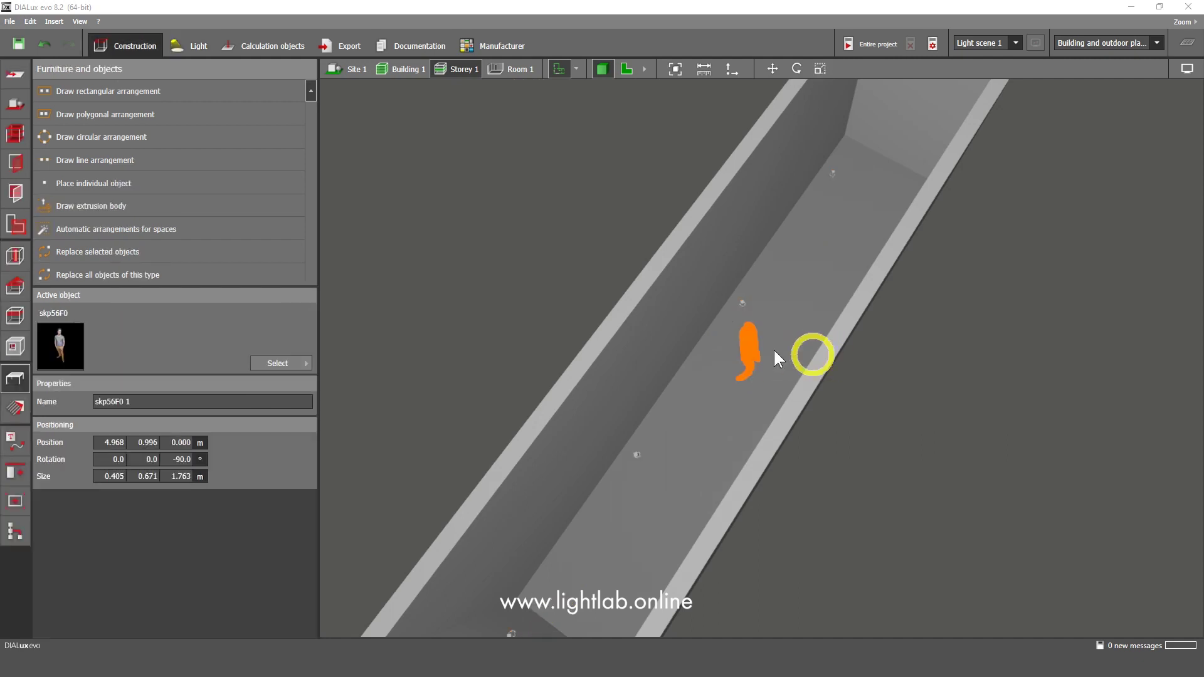
{"action": "left_click", "coordinate": [773, 69]}
{"action": "left_click_drag", "start_coordinate": [771, 314], "coordinate": [828, 258]}
{"action": "left_click", "coordinate": [693, 379]}
Calculate the lighting for the entire project
{"action": "right_click_drag", "start_coordinate": [693, 376], "coordinate": [731, 305]}
{"action": "right_click_drag", "start_coordinate": [755, 348], "coordinate": [844, 94]}
{"action": "left_click", "coordinate": [862, 47]}
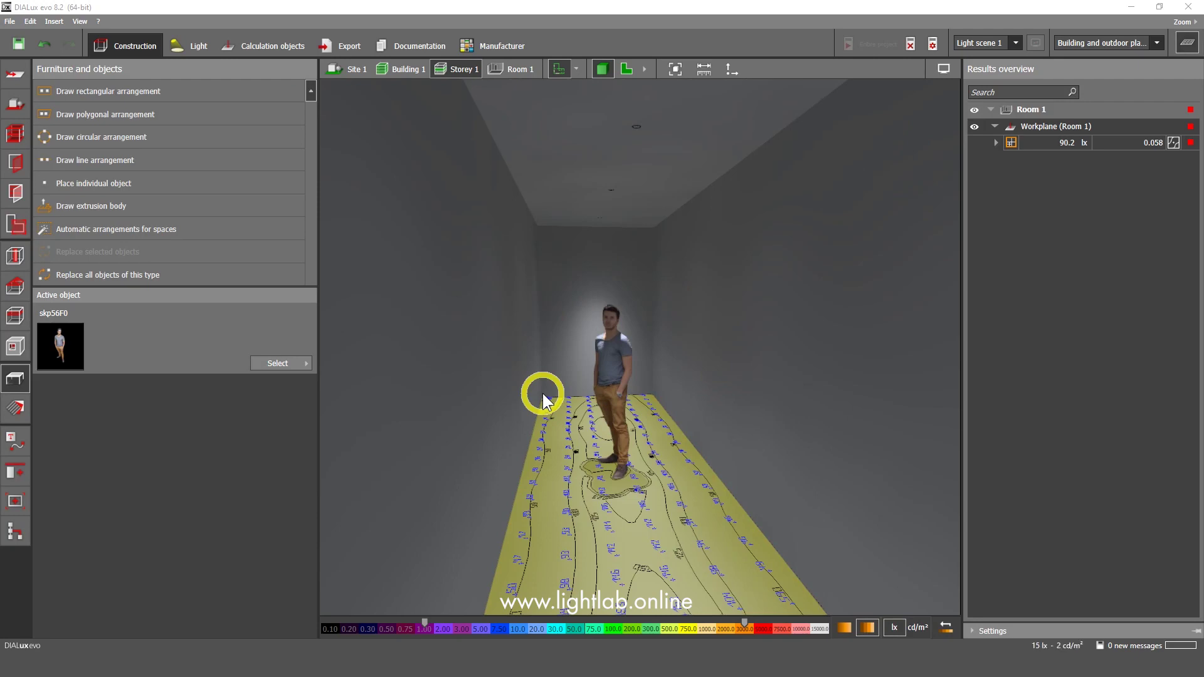
Highlight the workplane's illuminance result in the results overview and examine its isolines and values around the person
{"action": "right_click_drag", "start_coordinate": [630, 482], "coordinate": [544, 506]}
{"action": "scroll", "coordinate": [549, 482], "scroll_direction": "up", "scroll_amount": 3}
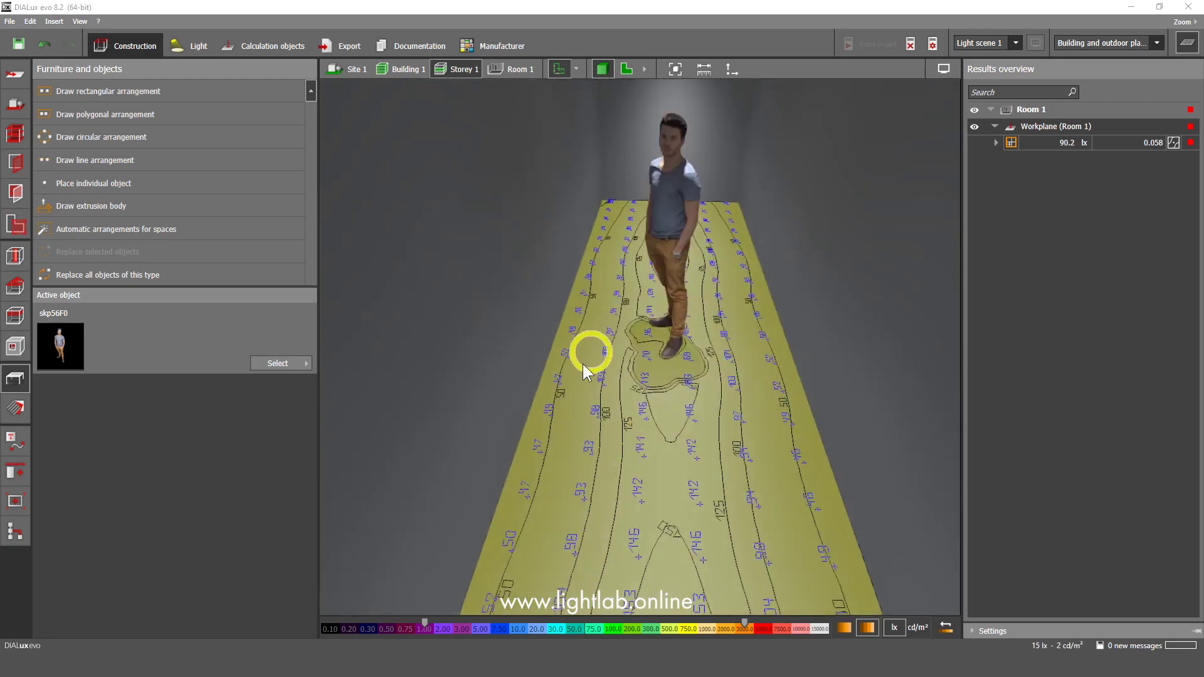
{"action": "left_click", "coordinate": [1060, 143]}
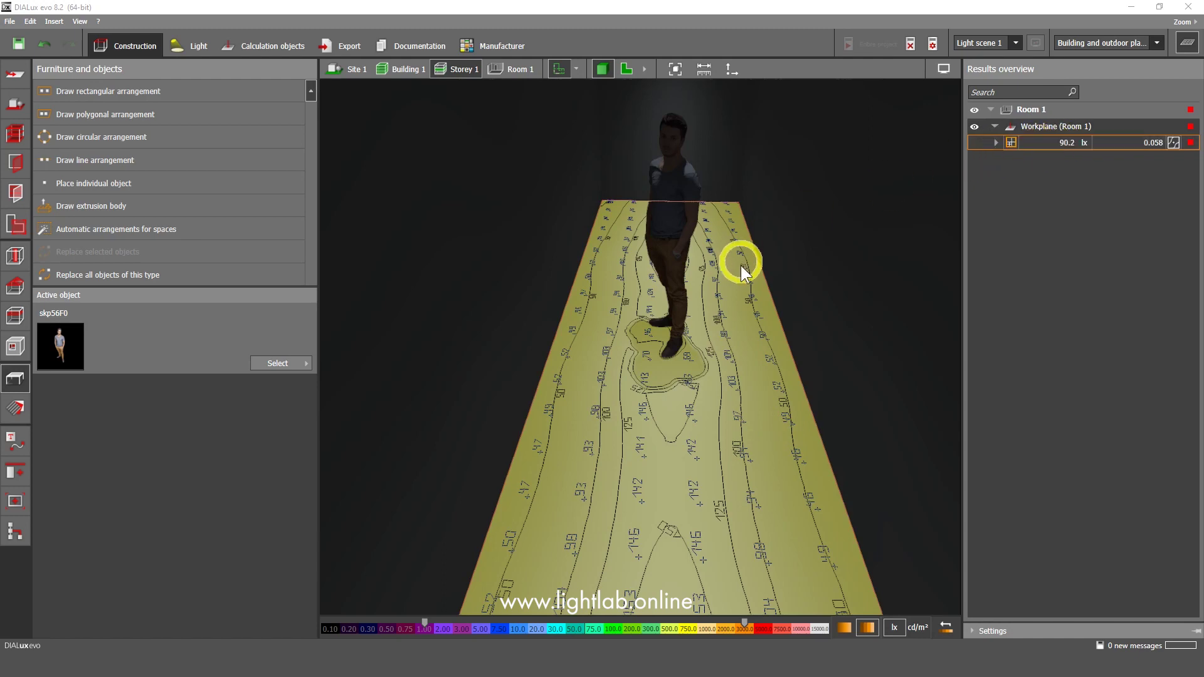
{"action": "scroll", "coordinate": [724, 266], "scroll_direction": "down", "scroll_amount": 5}
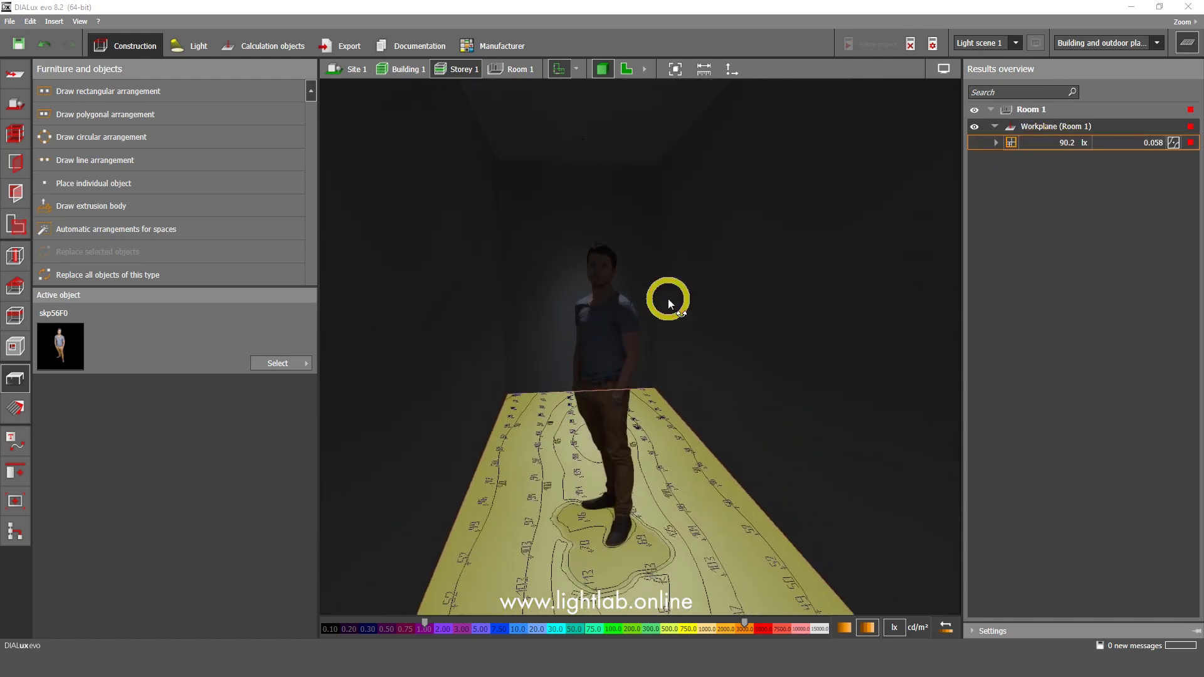
{"action": "scroll", "coordinate": [648, 331], "scroll_direction": "down", "scroll_amount": 4}
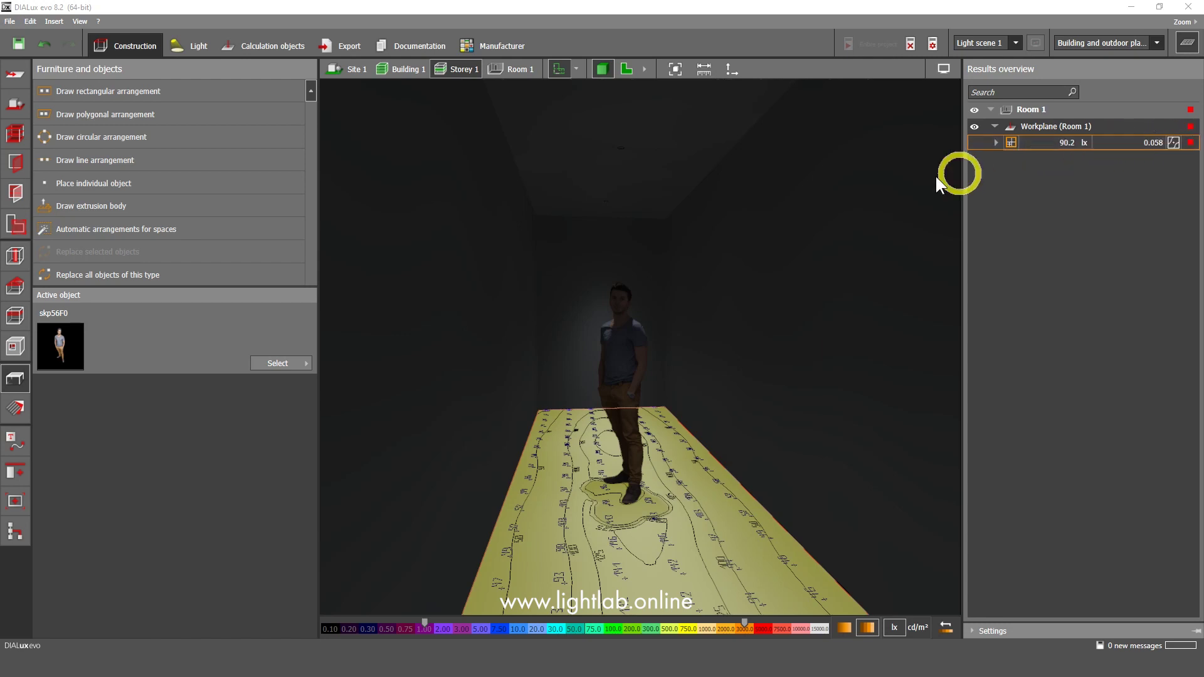
Clear the calculation results, select the line of ceiling luminaires and set its quantity to 6 in the floor plan
{"action": "left_click", "coordinate": [910, 43]}
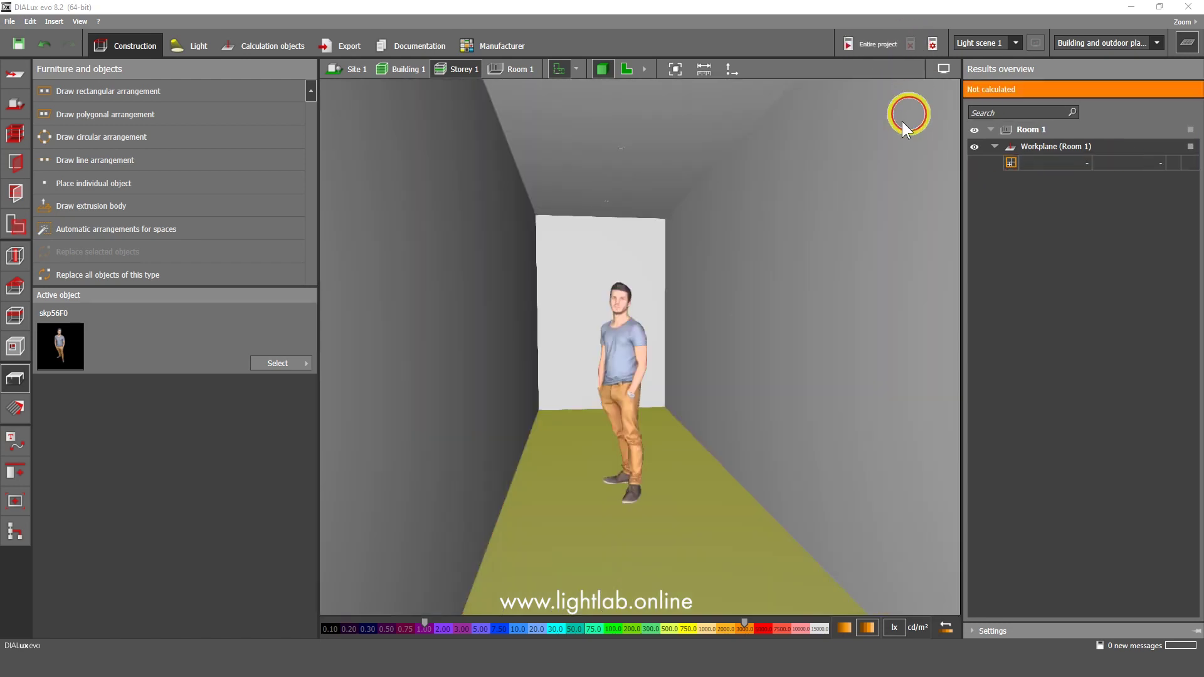
{"action": "left_click", "coordinate": [620, 145]}
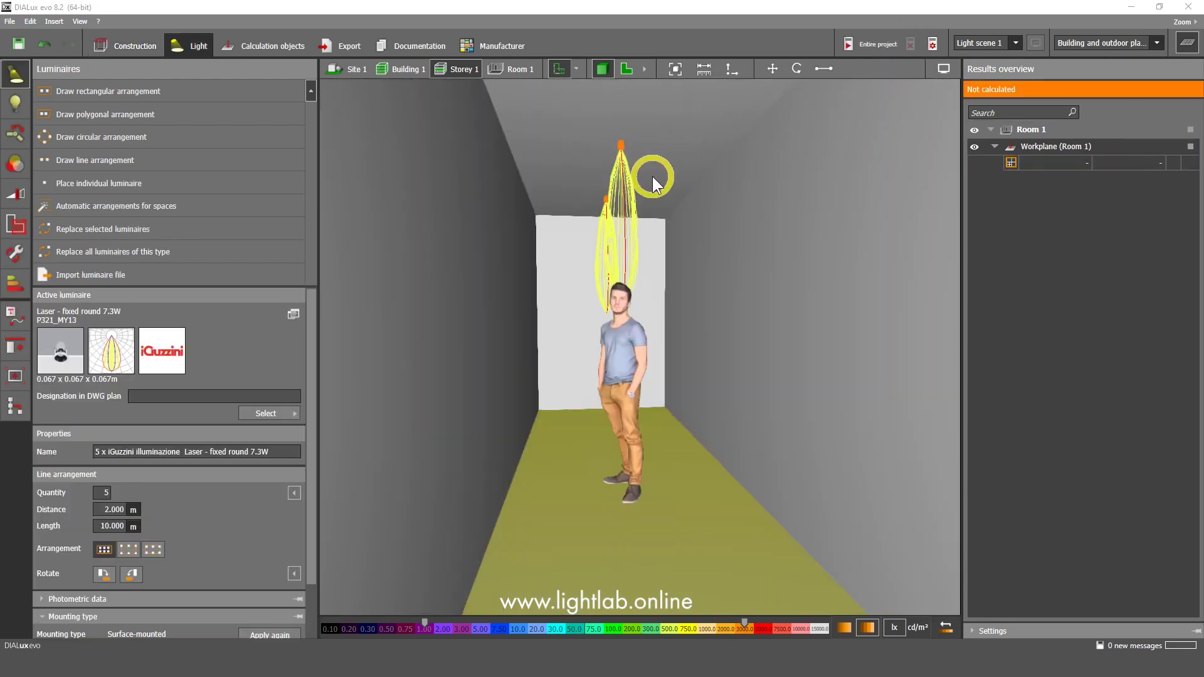
{"action": "middle_click_drag", "start_coordinate": [634, 139], "coordinate": [621, 220]}
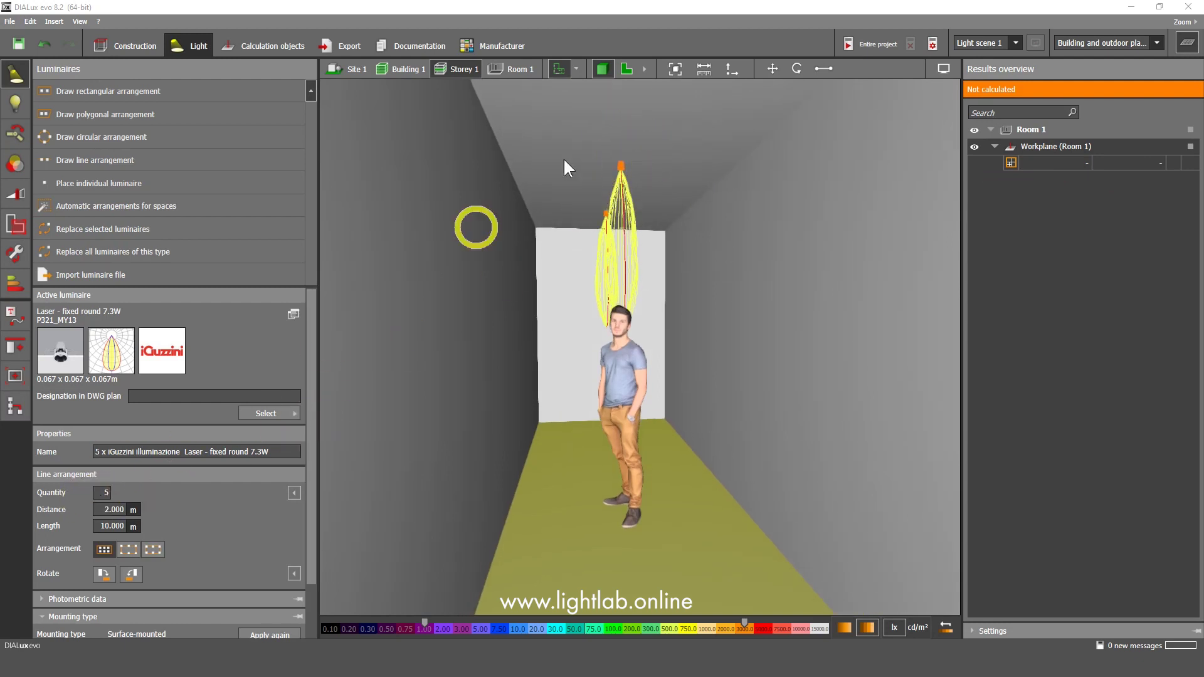
{"action": "left_click", "coordinate": [626, 68]}
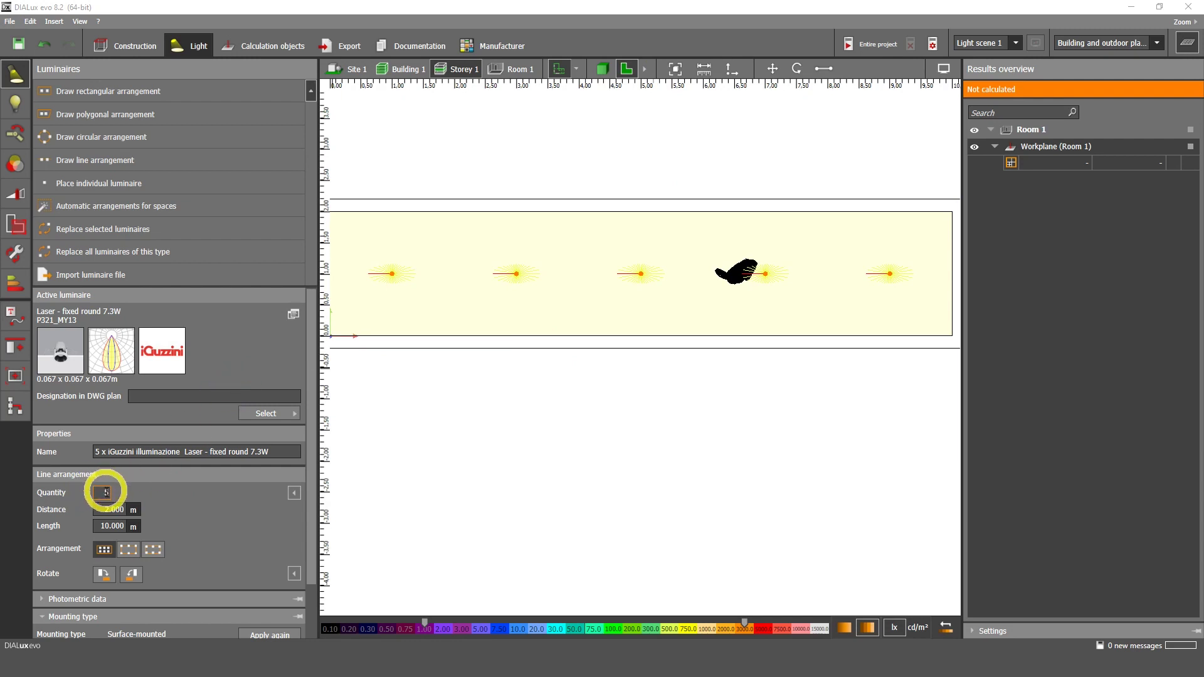
{"action": "middle_click_drag", "start_coordinate": [480, 345], "coordinate": [546, 379]}
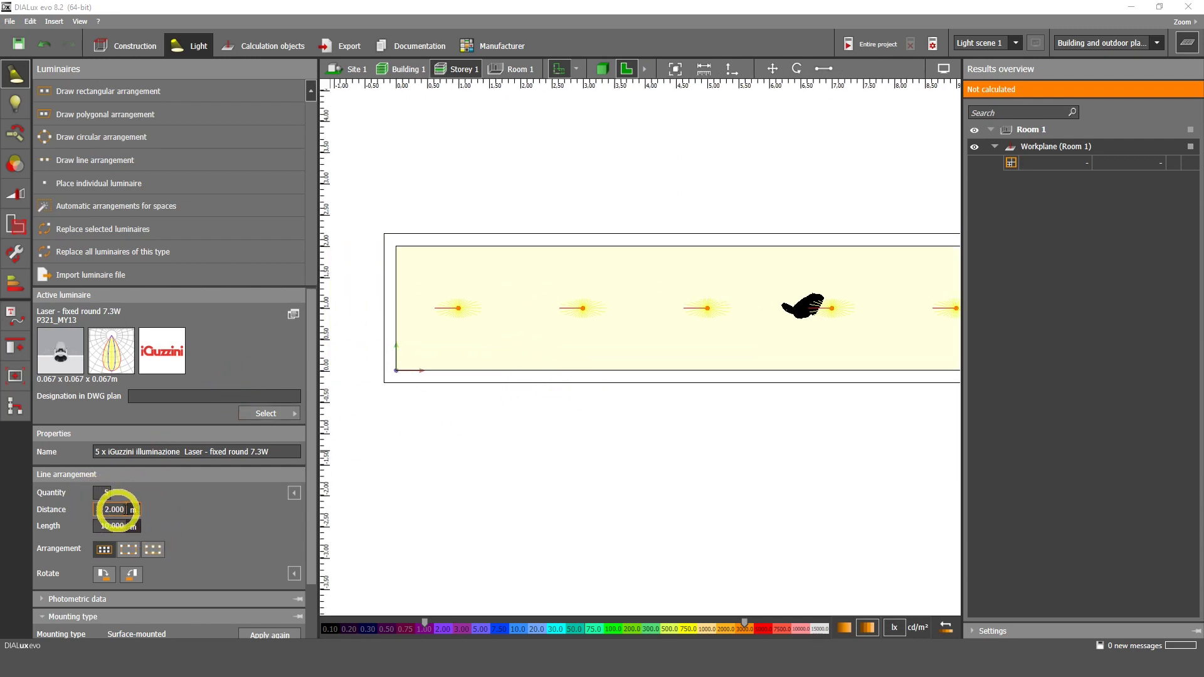
{"action": "middle_click_drag", "start_coordinate": [530, 354], "coordinate": [656, 375]}
{"action": "scroll", "coordinate": [622, 329], "scroll_direction": "up", "scroll_amount": 2}
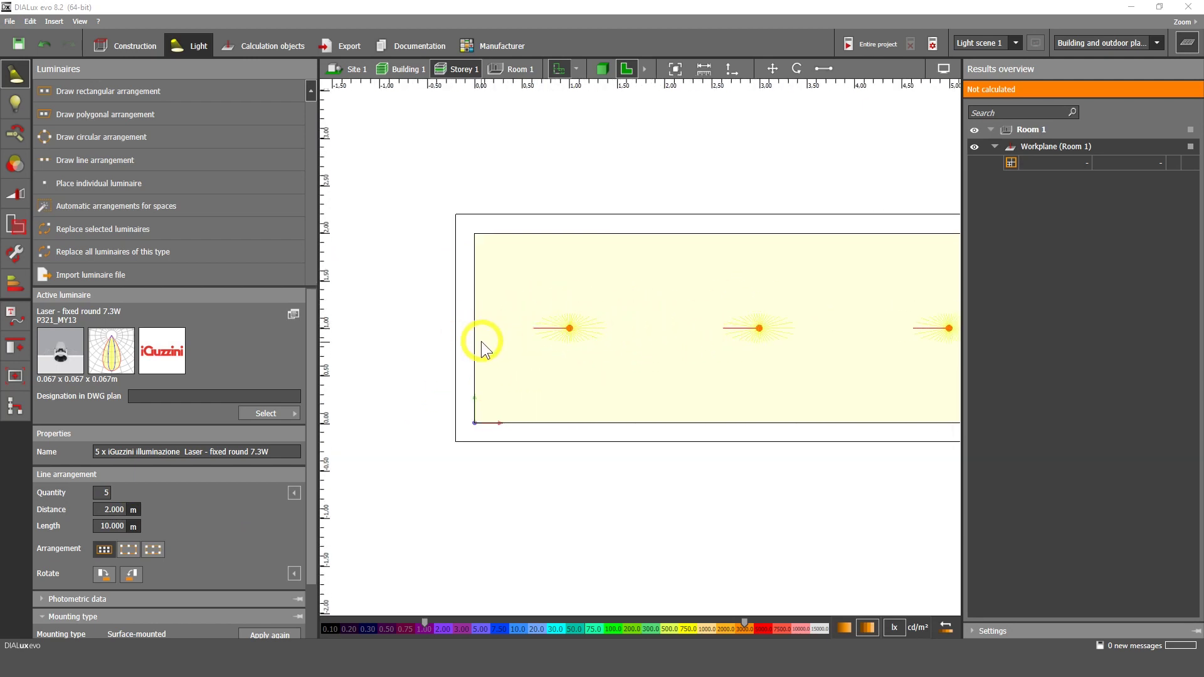
{"action": "left_click", "coordinate": [110, 493]}
{"action": "type", "text": "6"}
{"action": "key", "text": "Return"}
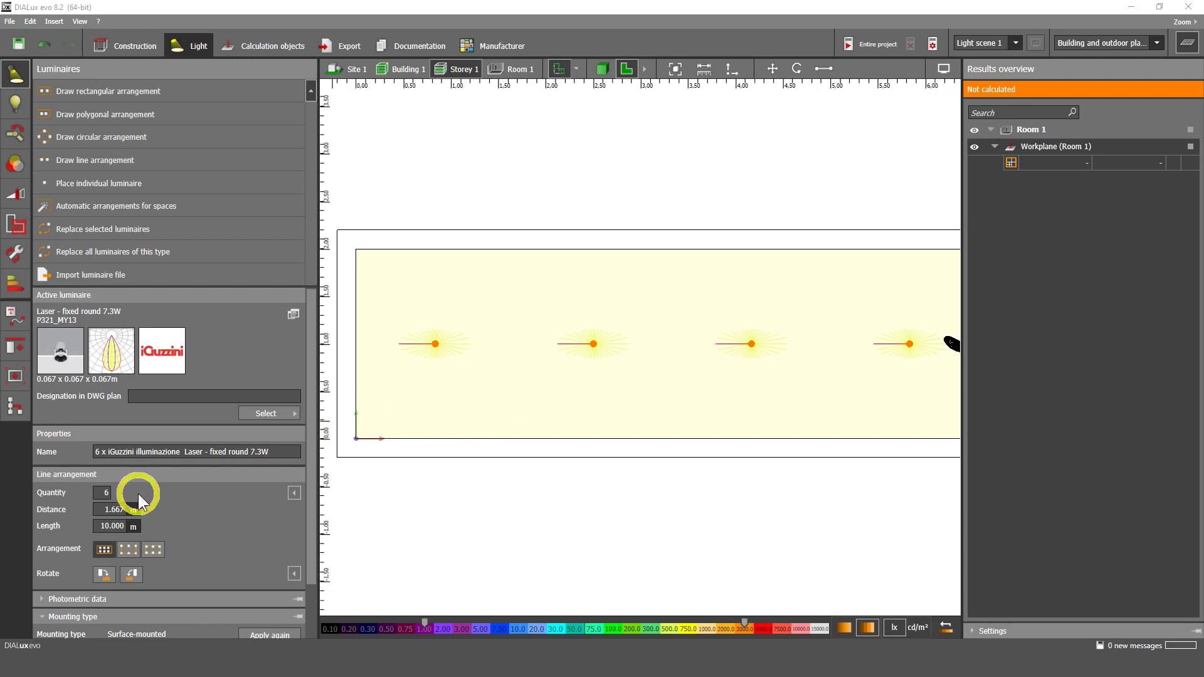
Check the spacing of the luminaire line, deselect it and select the line again in the floor plan
{"action": "left_click", "coordinate": [117, 509]}
{"action": "double_click", "coordinate": [119, 509]}
{"action": "left_click", "coordinate": [577, 489]}
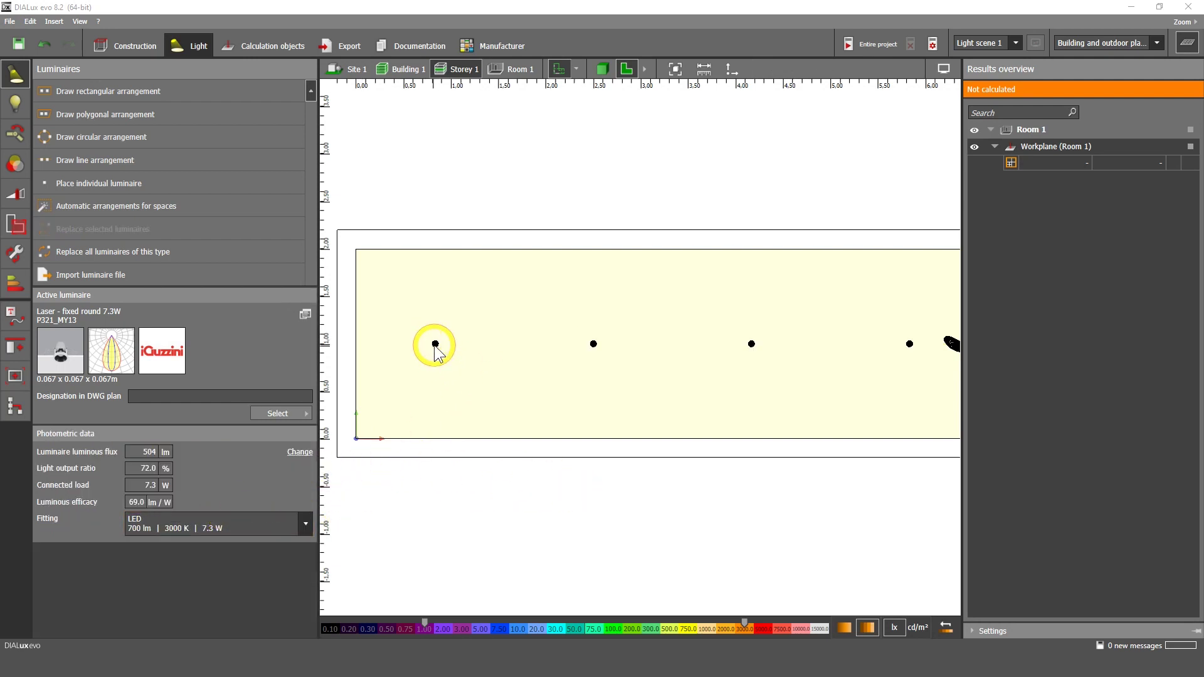
{"action": "left_click", "coordinate": [433, 345]}
{"action": "scroll", "coordinate": [600, 407], "scroll_direction": "down", "scroll_amount": 3}
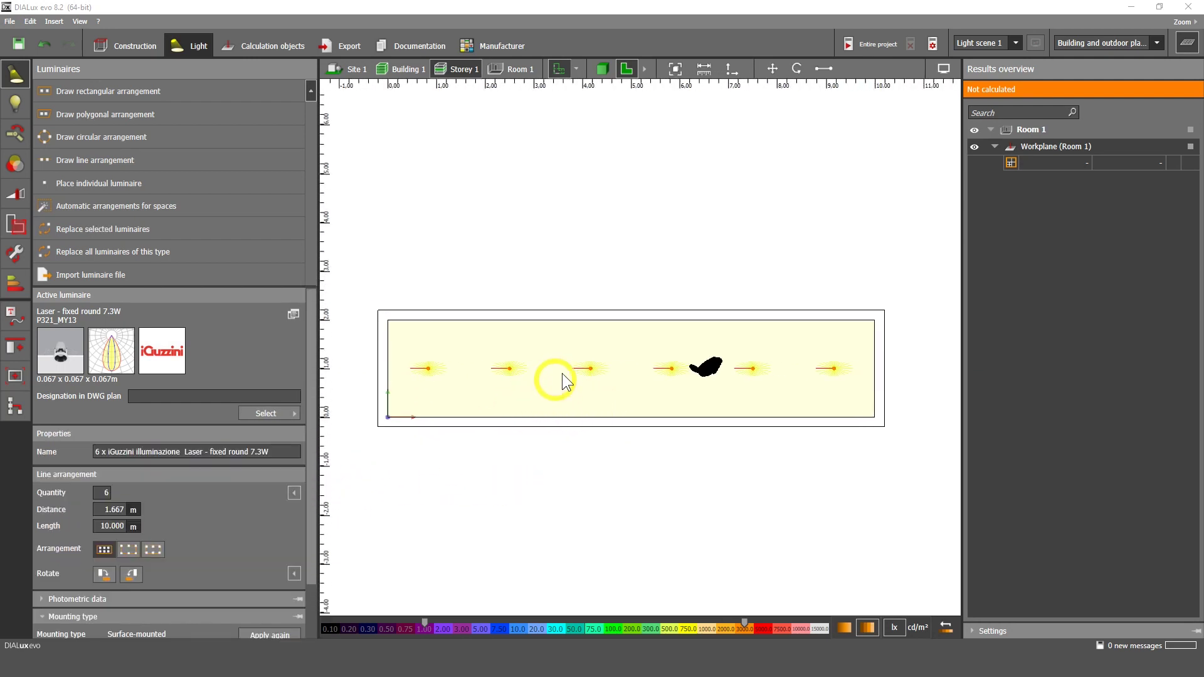
Return to the 3D view of the corridor and calculate the lighting for the entire project
{"action": "left_click", "coordinate": [601, 69]}
{"action": "middle_click_drag", "start_coordinate": [598, 295], "coordinate": [599, 287]}
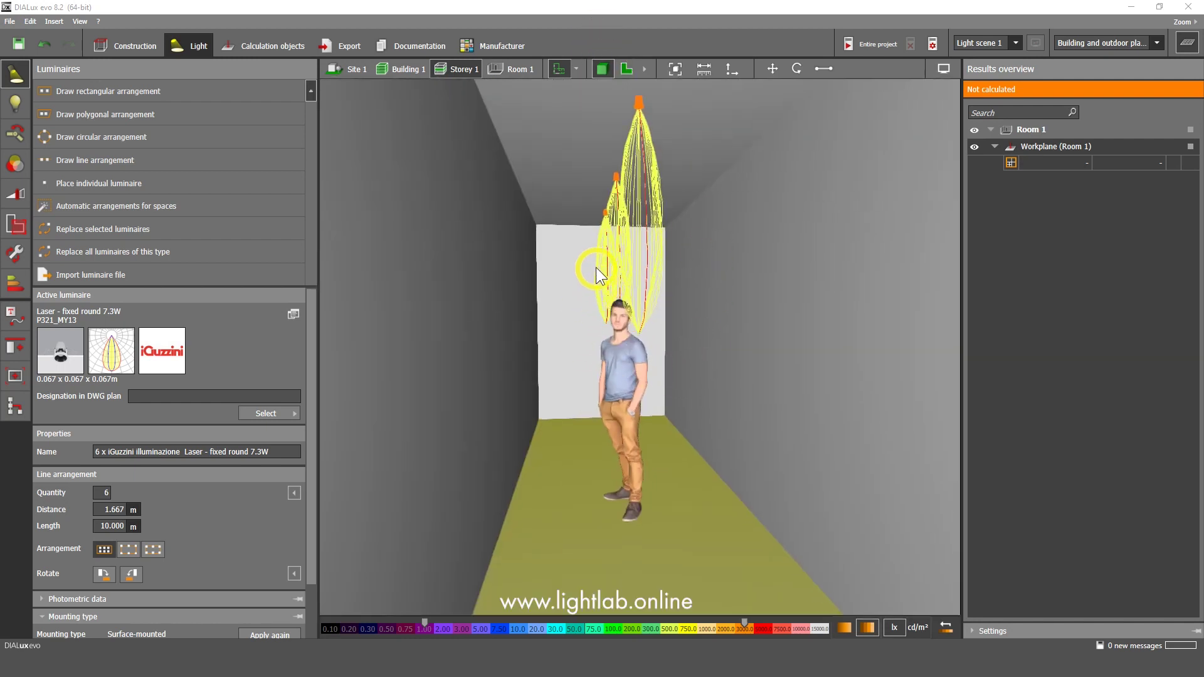
{"action": "left_click", "coordinate": [855, 42]}
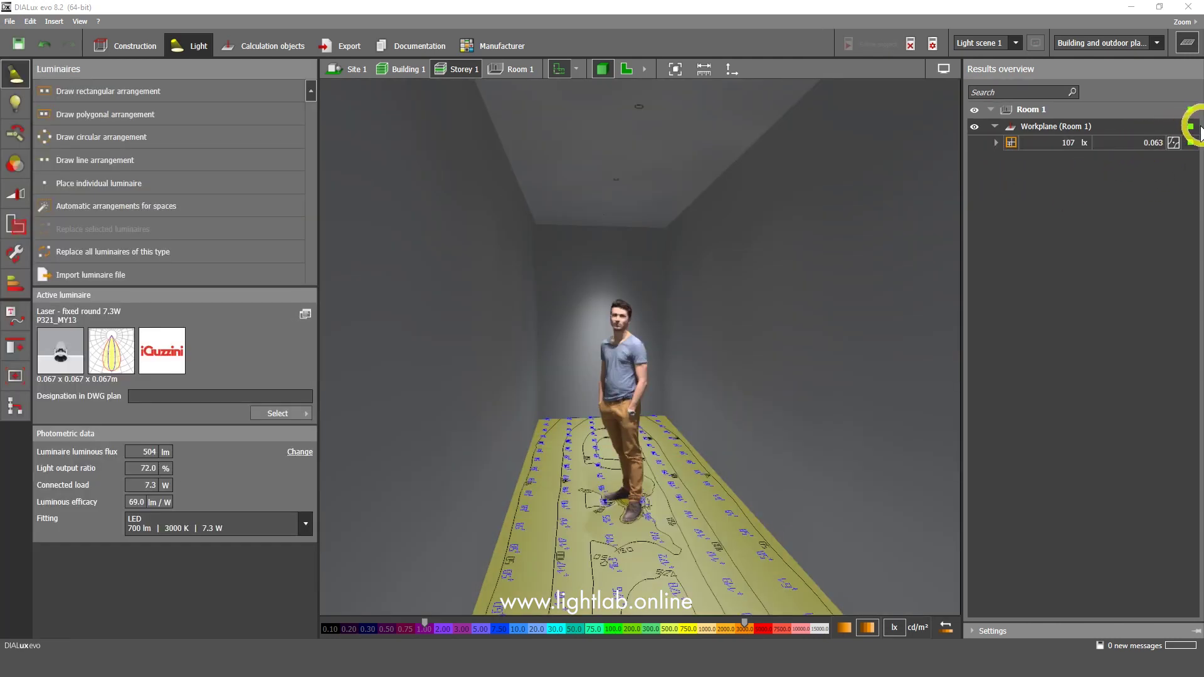
Examine the lighting on the person and the workplane's isolines and illuminance values around the feet from several angles
{"action": "middle_click_drag", "start_coordinate": [676, 292], "coordinate": [693, 281]}
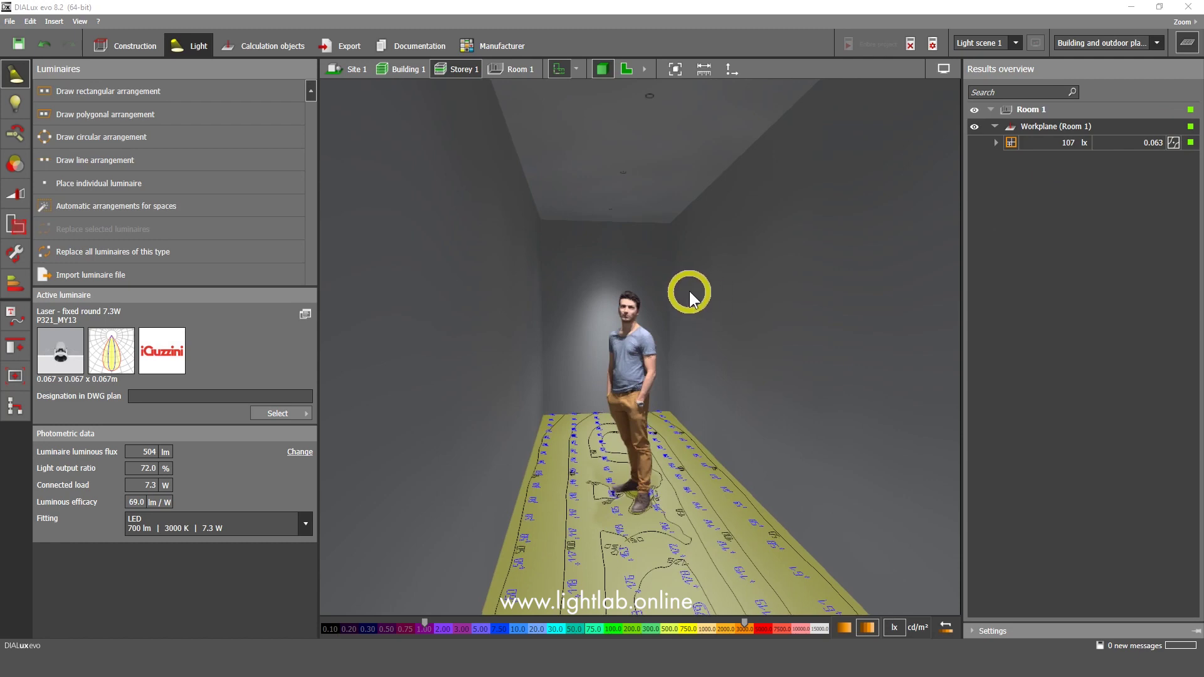
{"action": "right_click_drag", "start_coordinate": [688, 289], "coordinate": [661, 286]}
{"action": "scroll", "coordinate": [658, 285], "scroll_direction": "up", "scroll_amount": 3}
{"action": "scroll", "coordinate": [657, 283], "scroll_direction": "down", "scroll_amount": 2}
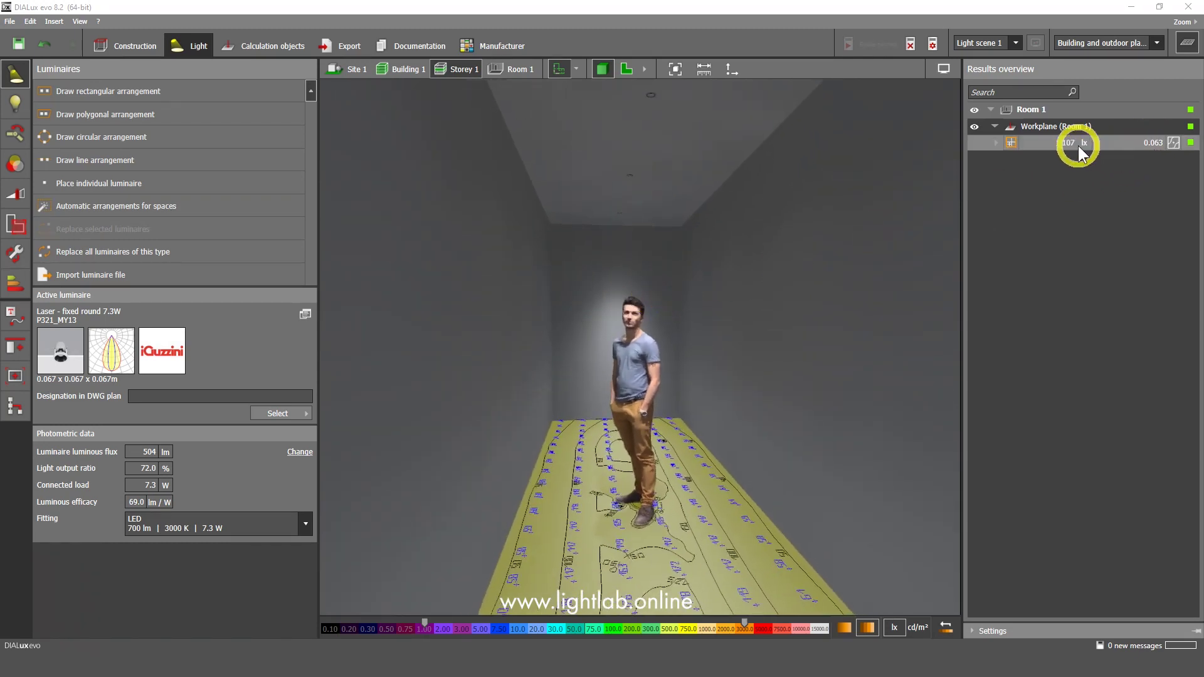
{"action": "scroll", "coordinate": [593, 527], "scroll_direction": "up", "scroll_amount": 2}
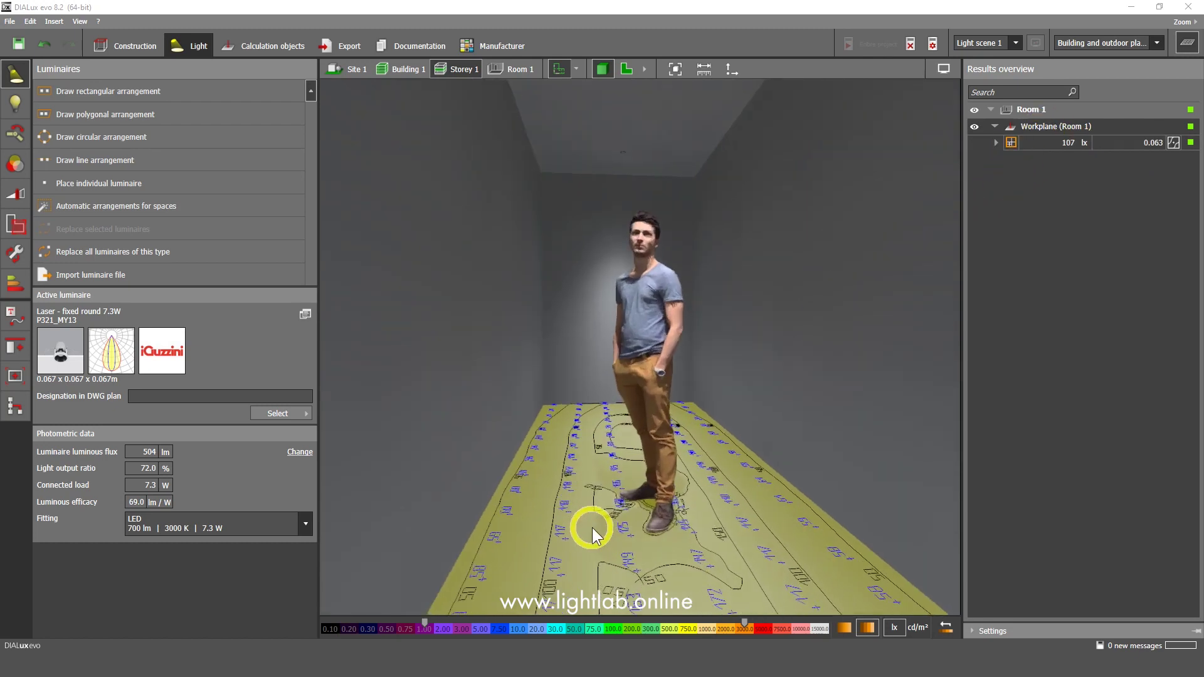
{"action": "scroll", "coordinate": [696, 505], "scroll_direction": "up", "scroll_amount": 4}
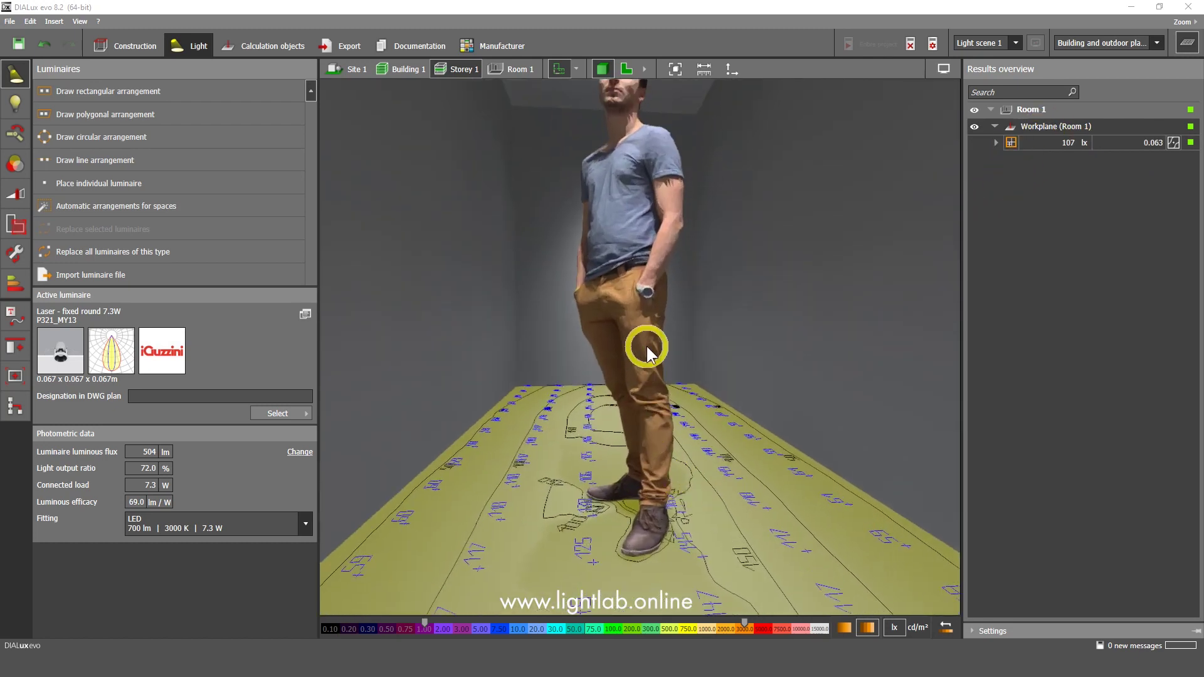
{"action": "scroll", "coordinate": [720, 491], "scroll_direction": "up", "scroll_amount": 3}
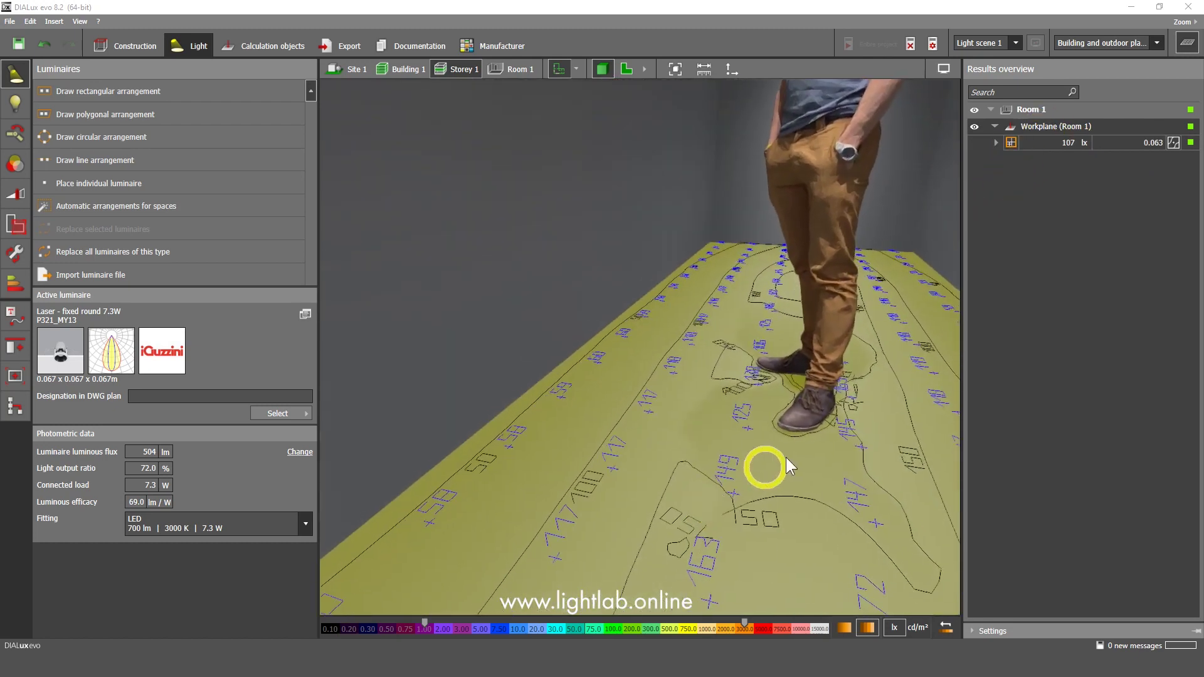
{"action": "middle_click_drag", "start_coordinate": [807, 449], "coordinate": [547, 510]}
{"action": "middle_click_drag", "start_coordinate": [749, 416], "coordinate": [646, 491]}
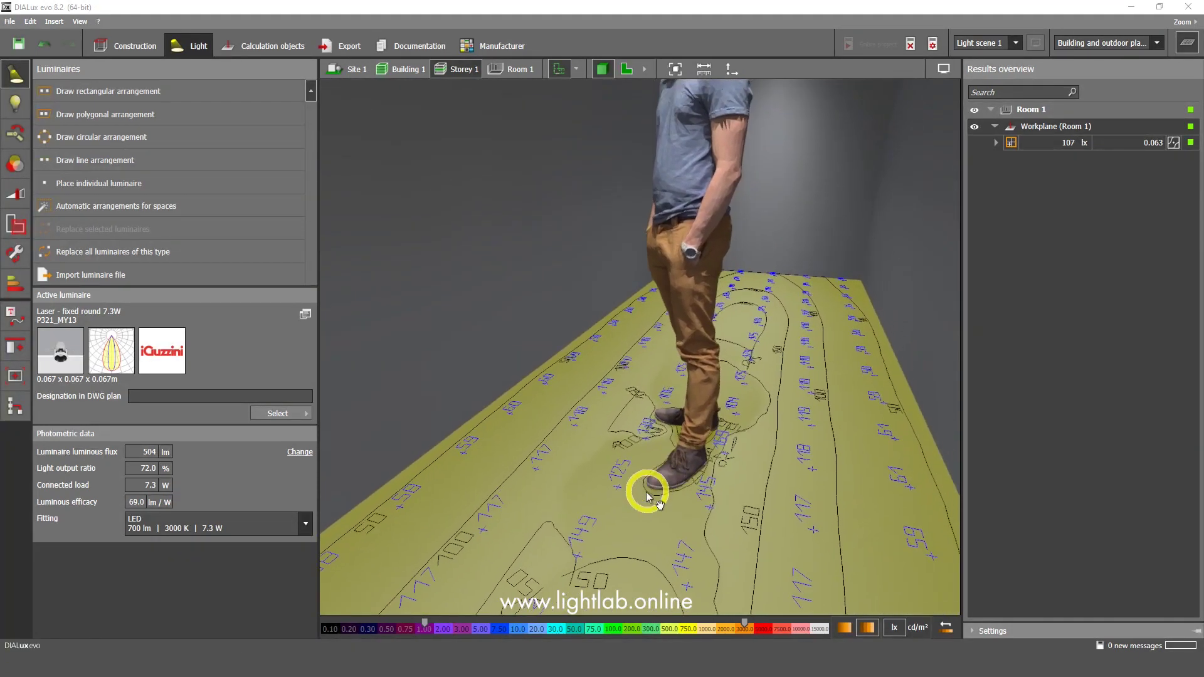
{"action": "scroll", "coordinate": [674, 355], "scroll_direction": "down", "scroll_amount": 5}
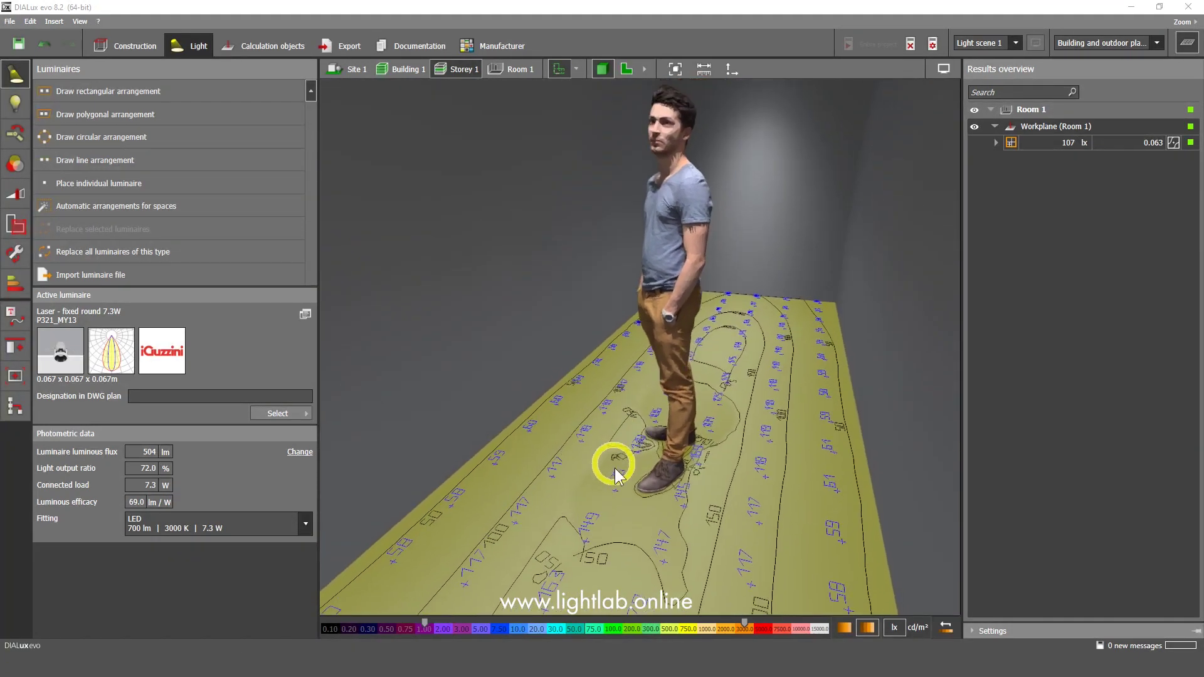
{"action": "scroll", "coordinate": [714, 466], "scroll_direction": "up", "scroll_amount": 5}
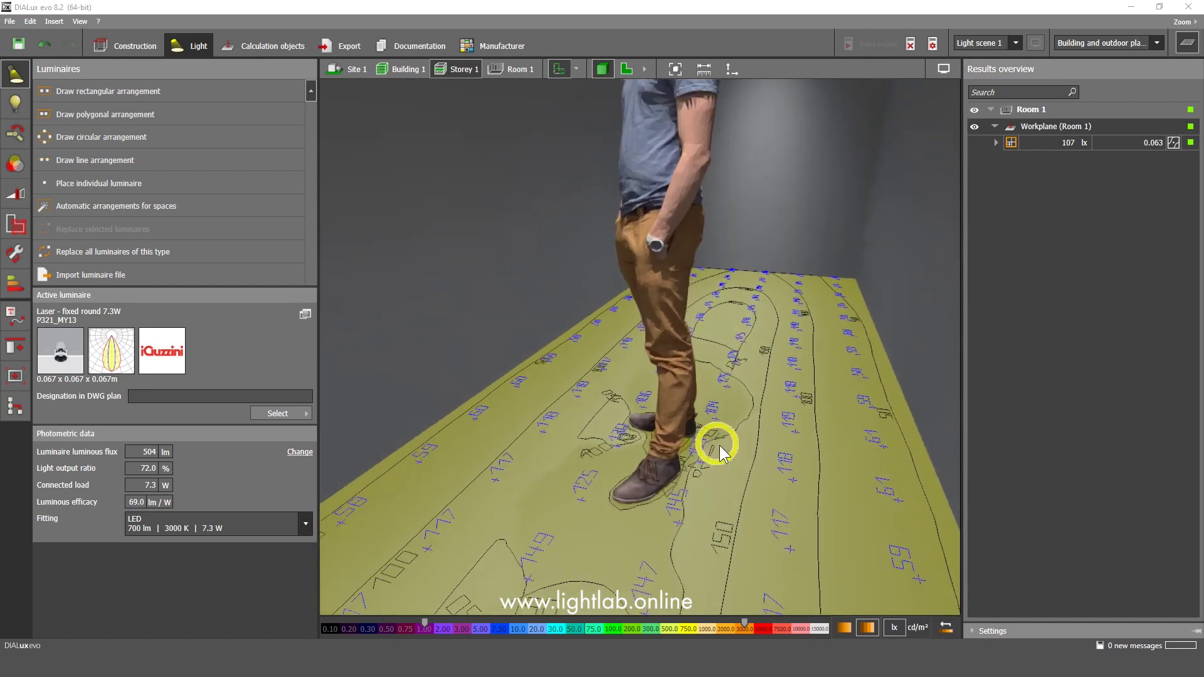
{"action": "scroll", "coordinate": [670, 479], "scroll_direction": "down", "scroll_amount": 6}
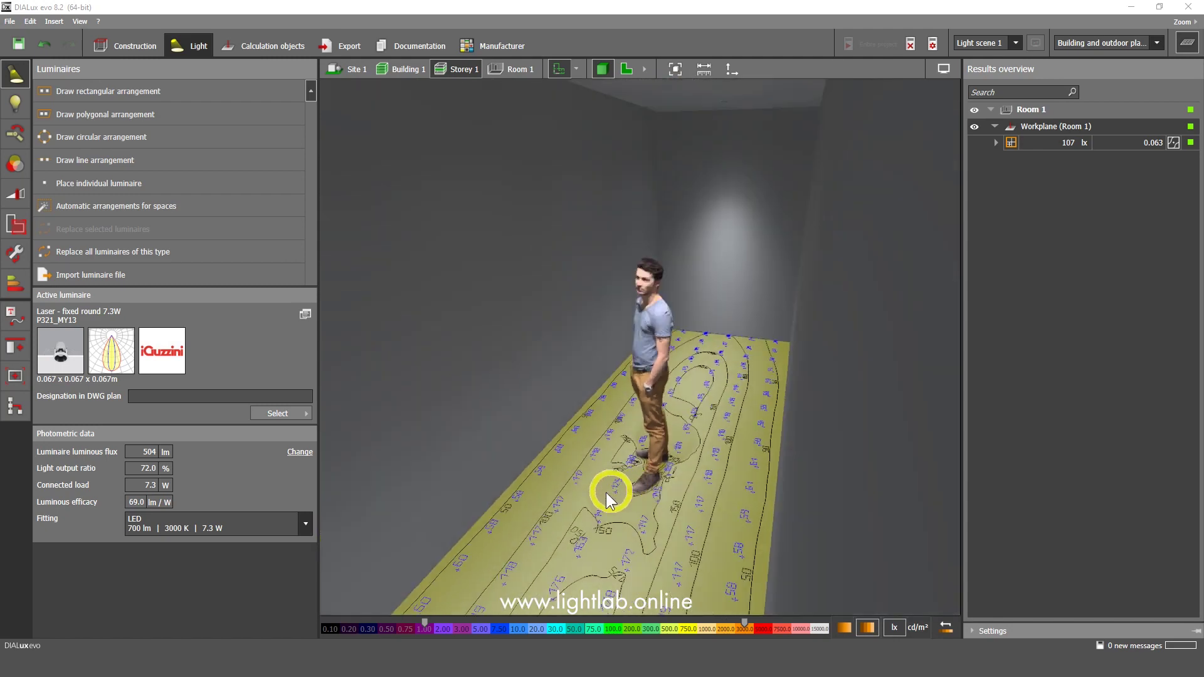
{"action": "right_click_drag", "start_coordinate": [601, 492], "coordinate": [687, 362]}
{"action": "scroll", "coordinate": [613, 489], "scroll_direction": "down", "scroll_amount": 3}
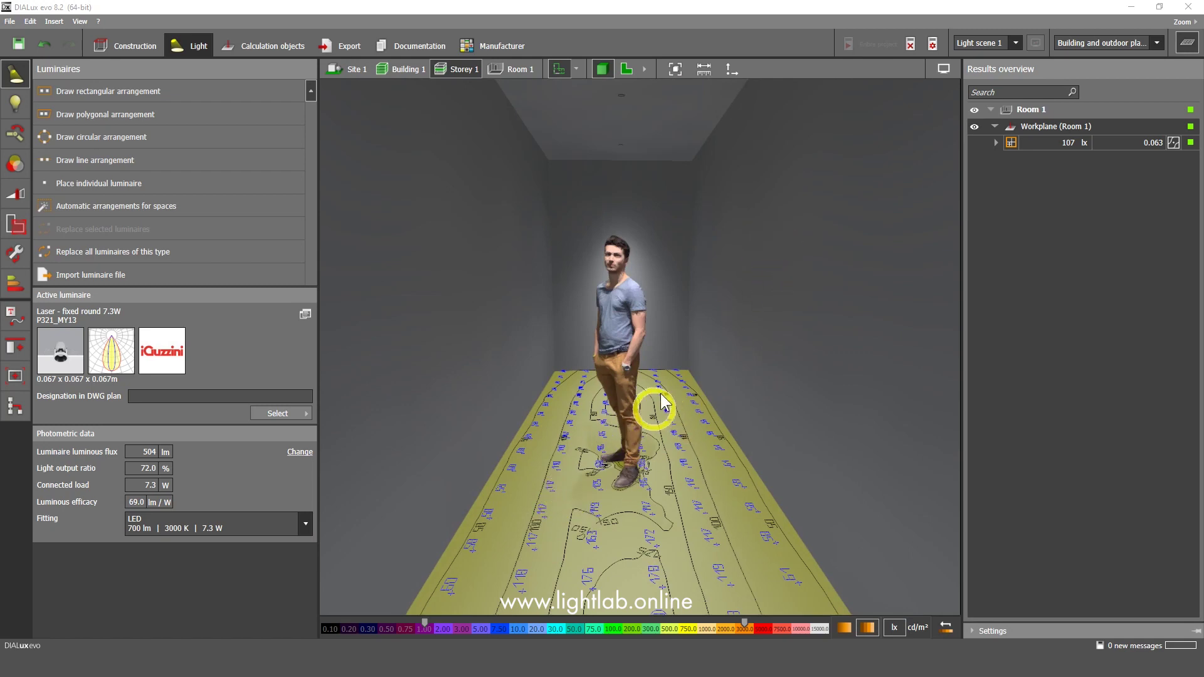
{"action": "scroll", "coordinate": [577, 463], "scroll_direction": "up", "scroll_amount": 4}
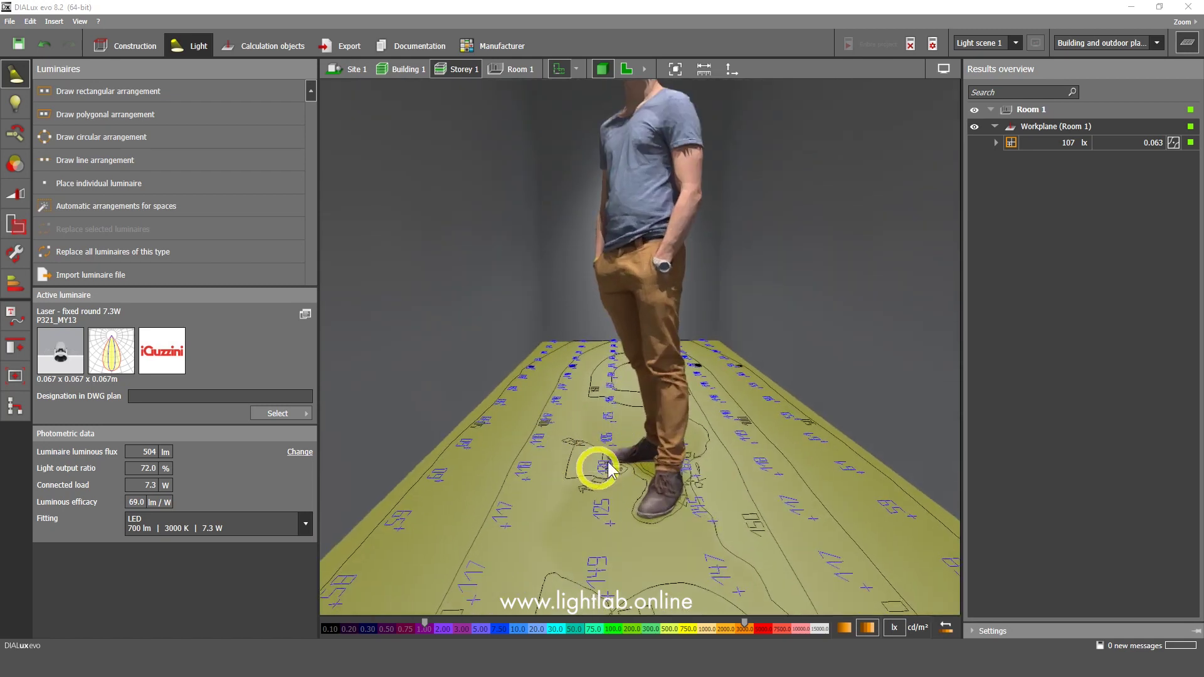
{"action": "scroll", "coordinate": [601, 457], "scroll_direction": "down", "scroll_amount": 2}
Highlight the workplane's illuminance result in the results overview, clear the highlight and view the figure in the corridor
{"action": "left_click", "coordinate": [1077, 141]}
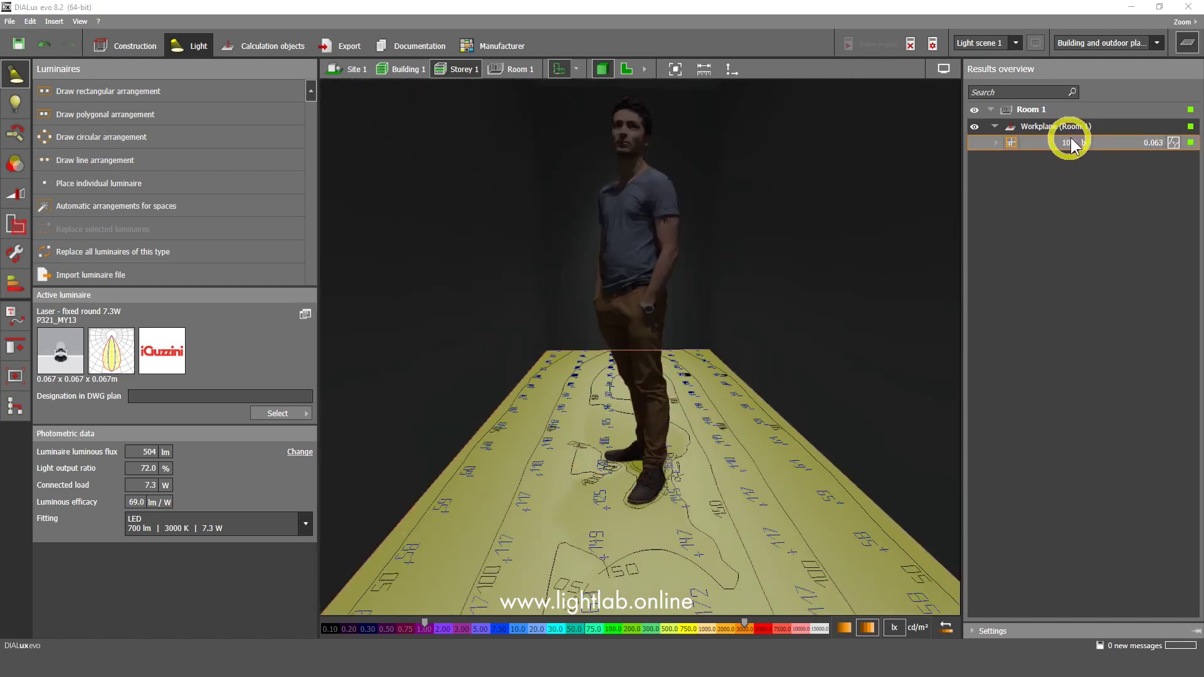
{"action": "left_click", "coordinate": [753, 243]}
{"action": "left_click_drag", "start_coordinate": [649, 241], "coordinate": [596, 371]}
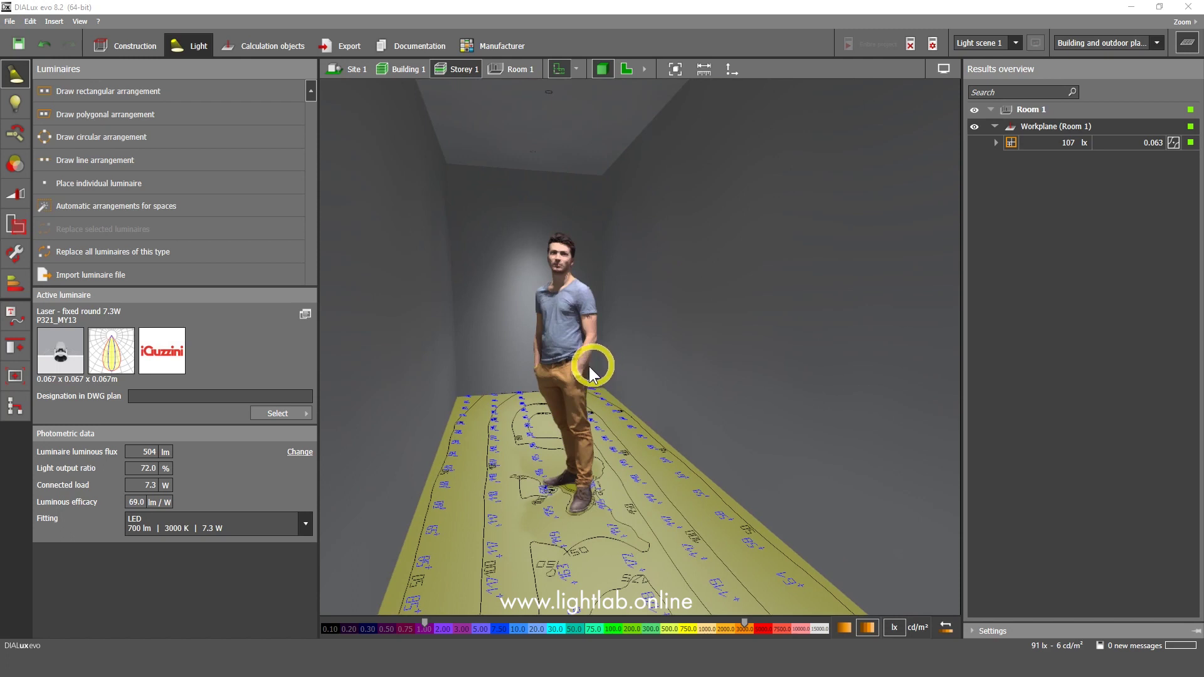
Clear the results, duplicate the person and move the copy along the corridor to about X = 3.67 m
{"action": "left_click", "coordinate": [909, 46]}
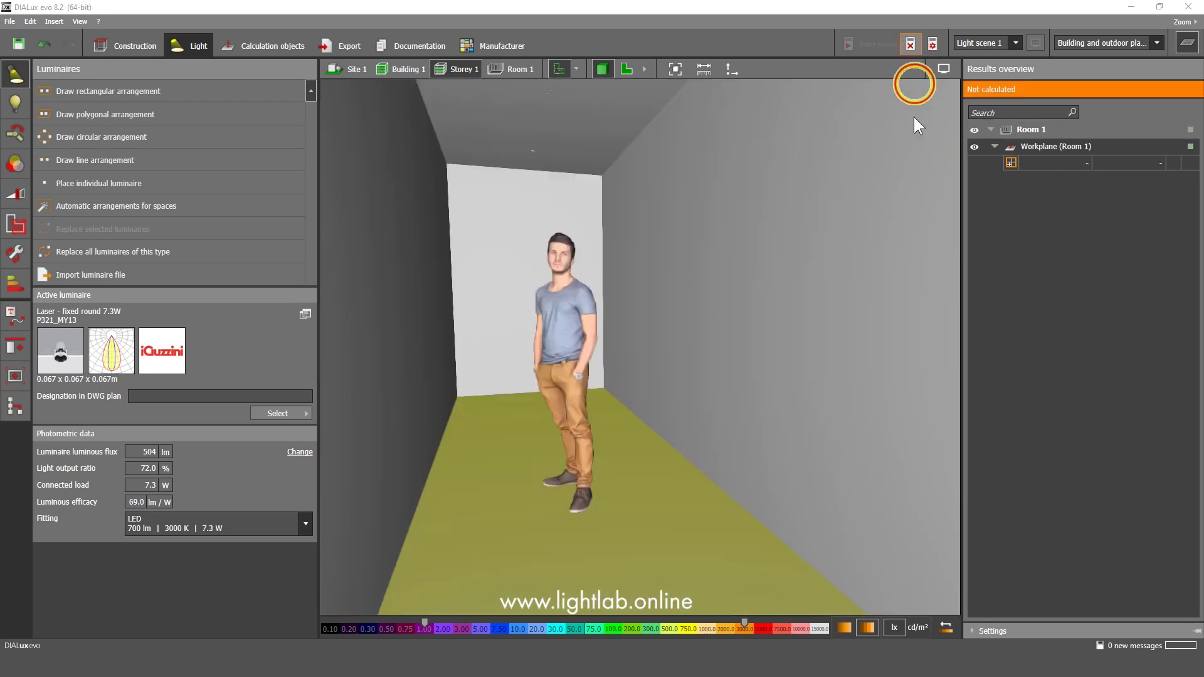
{"action": "left_click", "coordinate": [570, 274]}
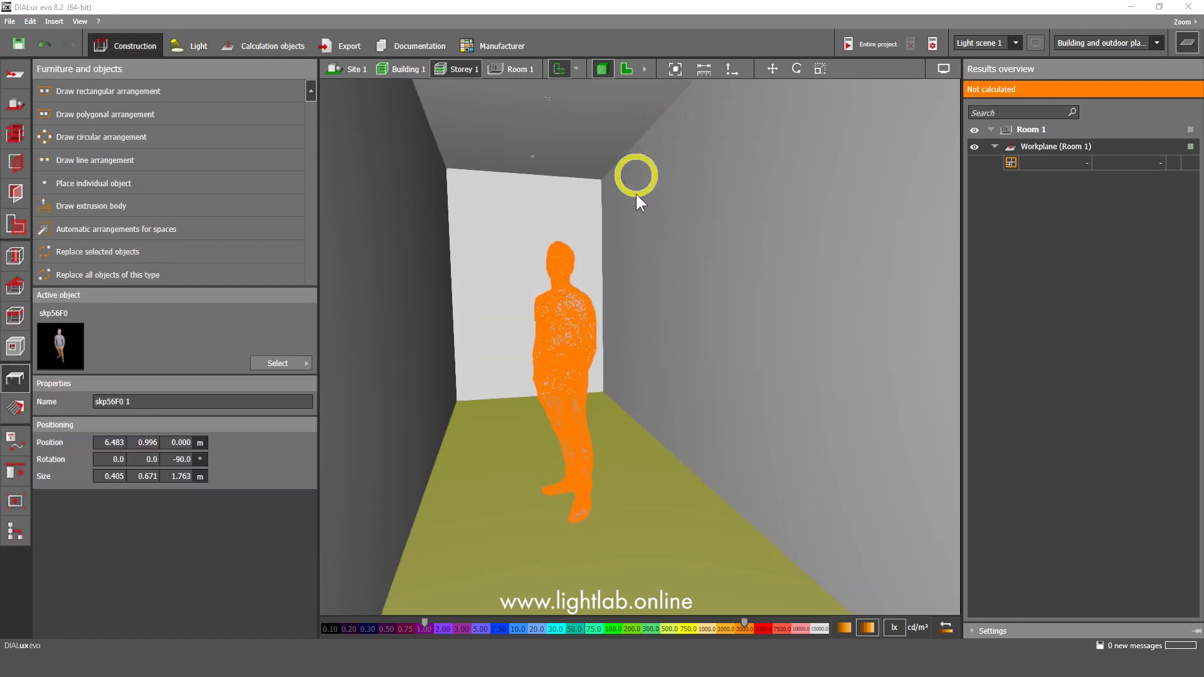
{"action": "key", "text": "ctrl+v"}
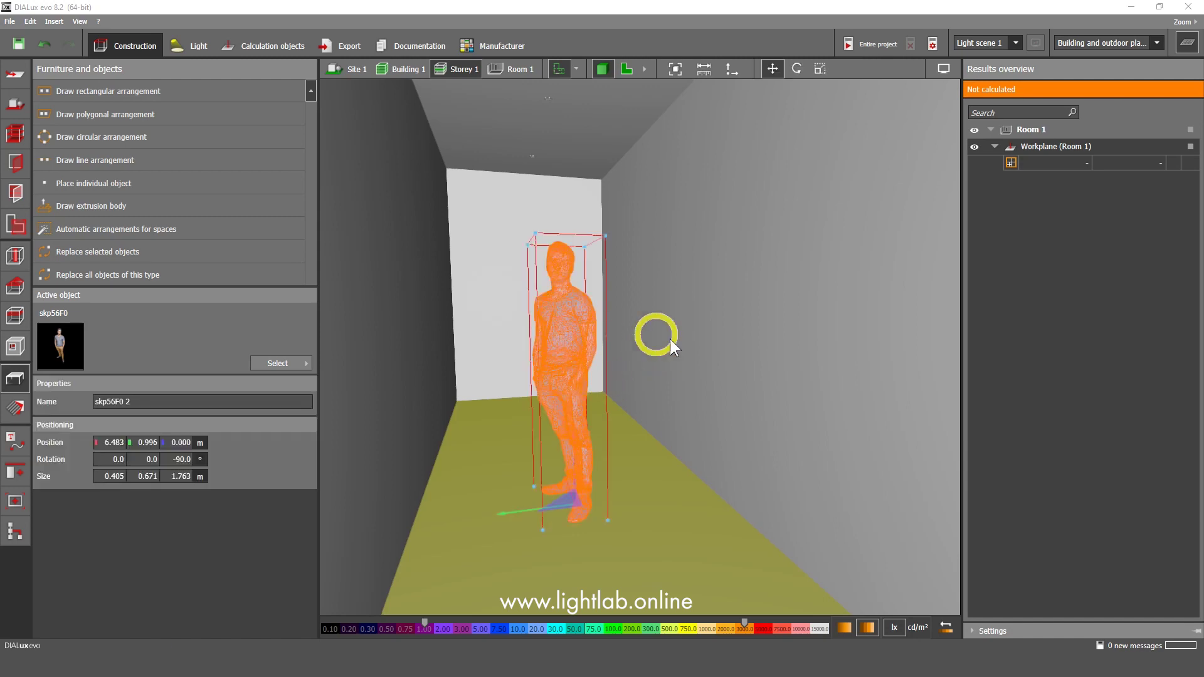
{"action": "left_click_drag", "start_coordinate": [680, 345], "coordinate": [665, 437]}
{"action": "left_click_drag", "start_coordinate": [760, 423], "coordinate": [570, 439]}
Shift the copied person along the corridor in the floor plan towards the original figure
{"action": "left_click", "coordinate": [625, 69]}
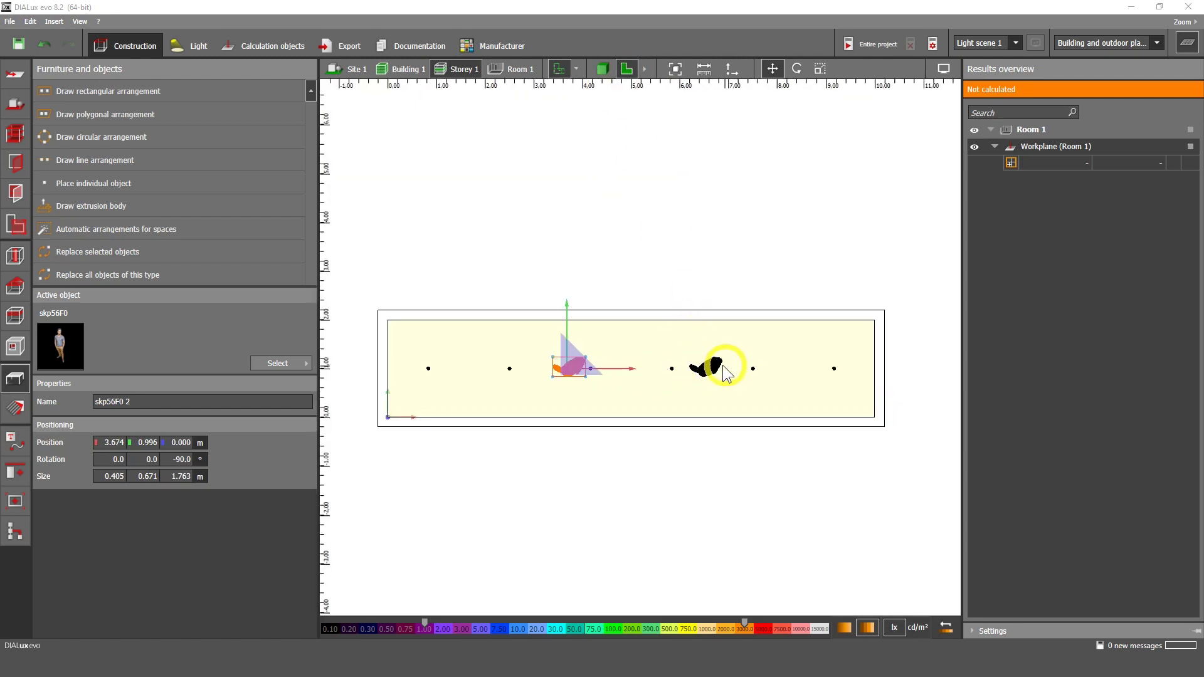
{"action": "scroll", "coordinate": [705, 368], "scroll_direction": "up", "scroll_amount": 2}
{"action": "middle_click_drag", "start_coordinate": [620, 376], "coordinate": [761, 371]}
{"action": "left_click_drag", "start_coordinate": [669, 374], "coordinate": [703, 373]}
{"action": "scroll", "coordinate": [646, 375], "scroll_direction": "up", "scroll_amount": 2}
Calculate the lighting for the entire project again and view both figures in 3D
{"action": "left_click", "coordinate": [868, 44]}
{"action": "left_click", "coordinate": [602, 69]}
{"action": "mouse_move", "coordinate": [637, 295]}
{"action": "left_mouse_down"}
{"action": "mouse_move", "coordinate": [657, 303]}
{"action": "mouse_move", "coordinate": [787, 255]}
{"action": "mouse_move", "coordinate": [661, 328]}
{"action": "mouse_move", "coordinate": [650, 280]}
{"action": "left_mouse_up"}
{"action": "left_click_drag", "start_coordinate": [707, 339], "coordinate": [629, 314]}
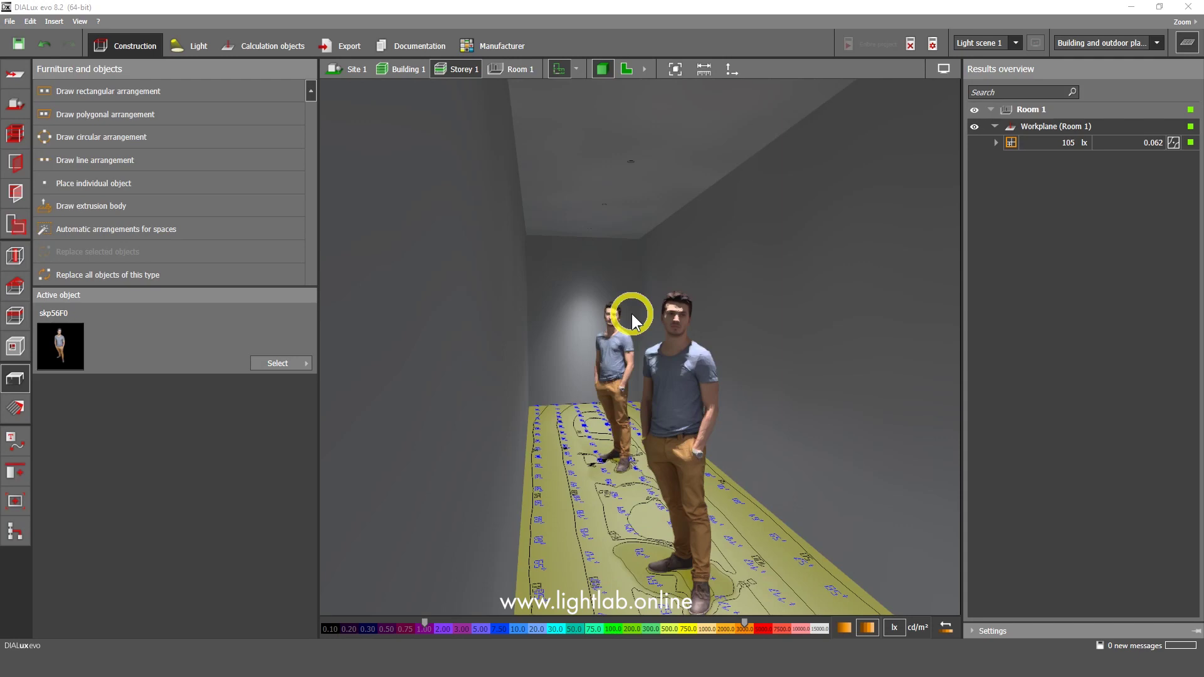
Compare the light and shadows on the two figures up close and examine the whole corridor from above and inside
{"action": "scroll", "coordinate": [631, 313], "scroll_direction": "up", "scroll_amount": 5}
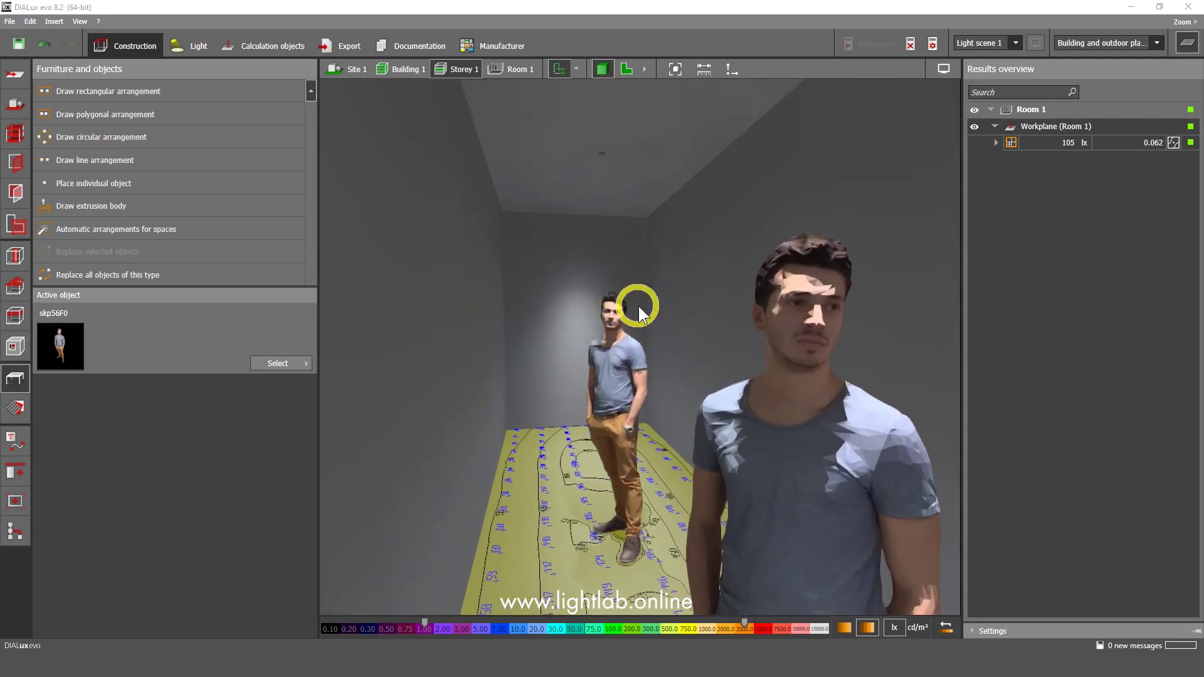
{"action": "scroll", "coordinate": [819, 304], "scroll_direction": "down", "scroll_amount": 3}
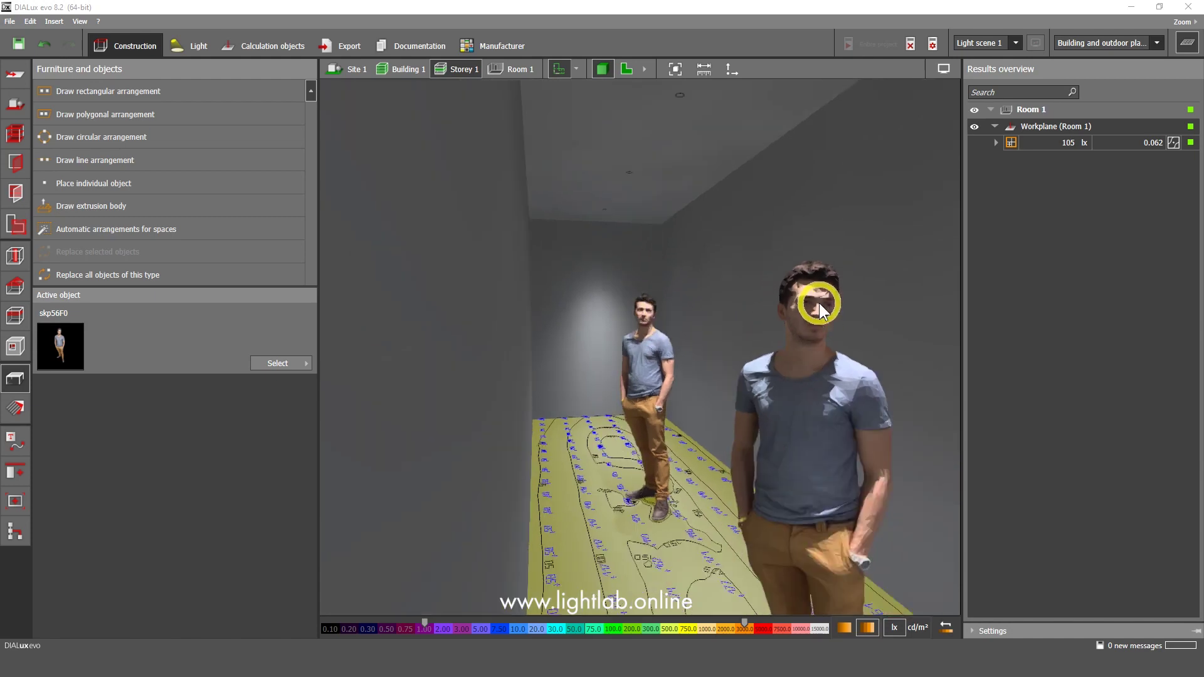
{"action": "middle_click_drag", "start_coordinate": [819, 303], "coordinate": [650, 312]}
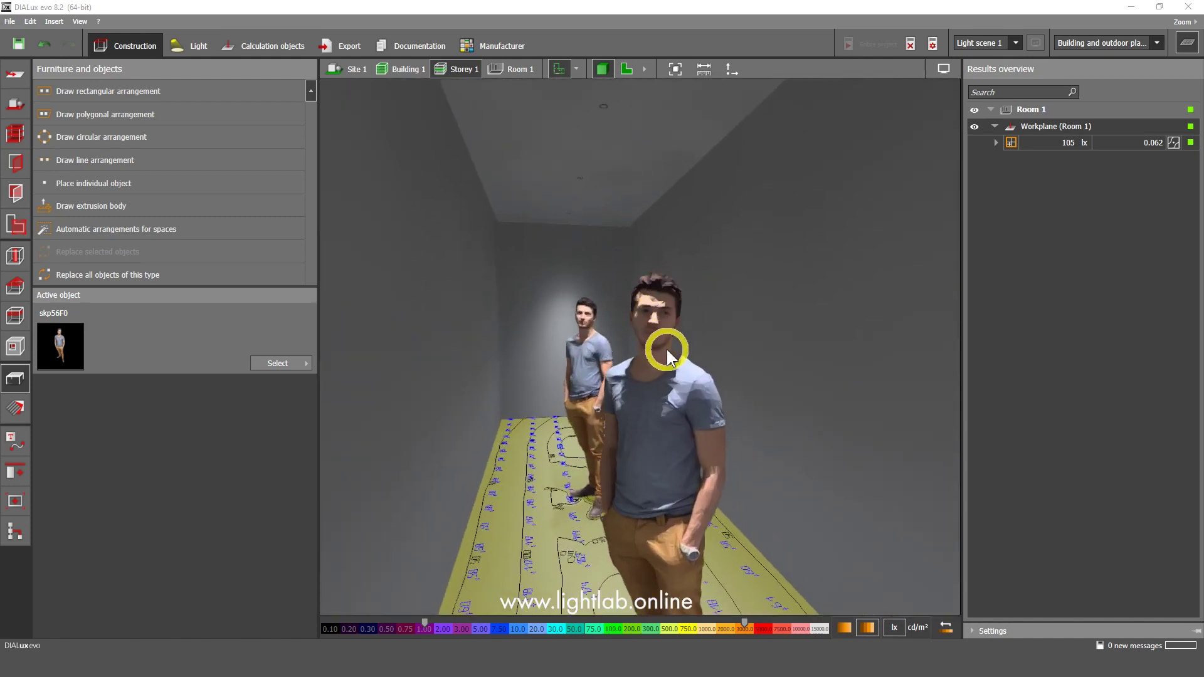
{"action": "scroll", "coordinate": [667, 348], "scroll_direction": "down", "scroll_amount": 5}
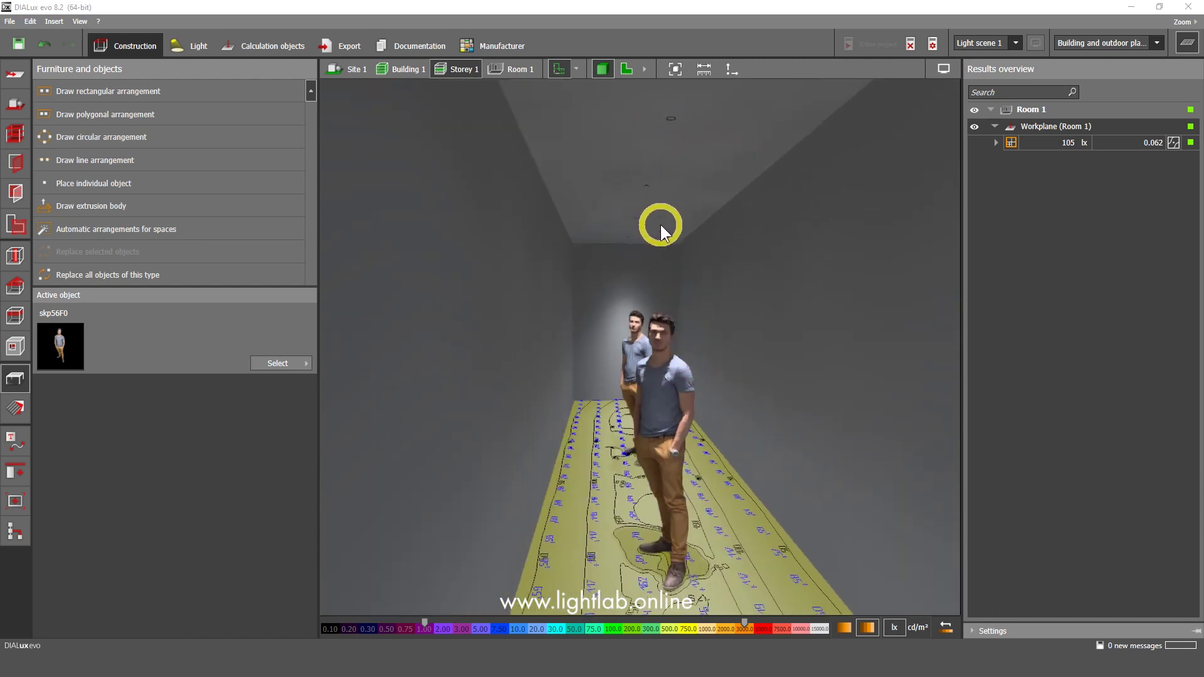
{"action": "right_click_drag", "start_coordinate": [720, 236], "coordinate": [606, 322]}
{"action": "scroll", "coordinate": [639, 317], "scroll_direction": "down", "scroll_amount": 5}
{"action": "left_click_drag", "start_coordinate": [668, 315], "coordinate": [706, 322]}
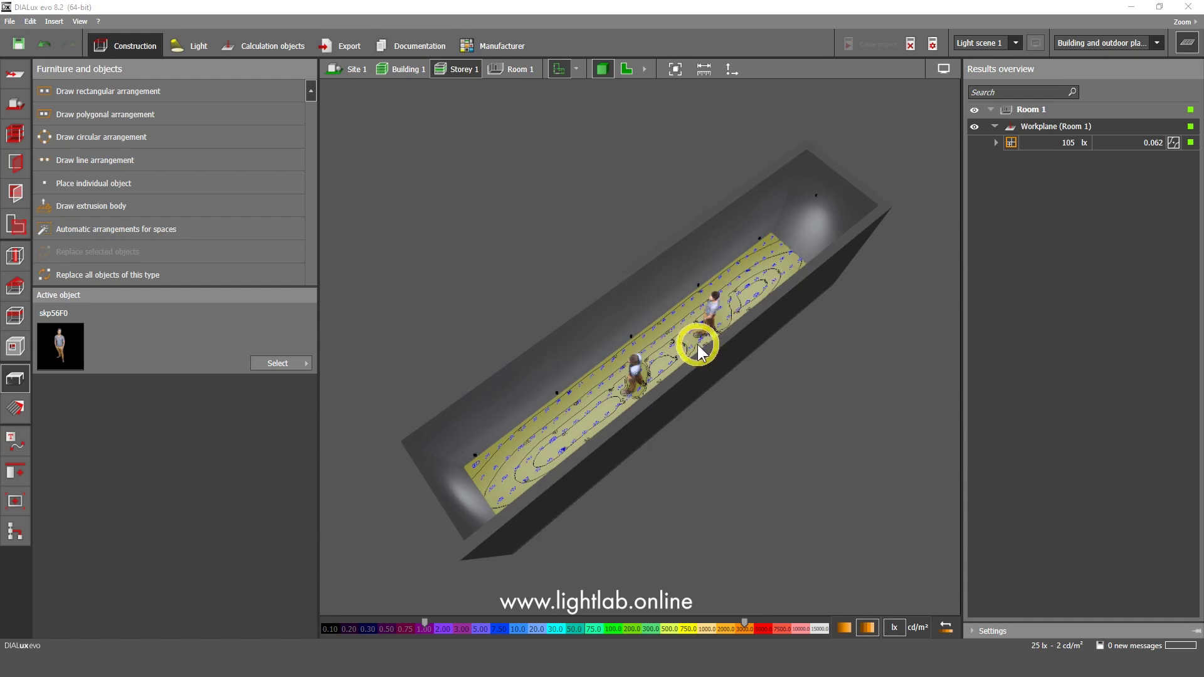
{"action": "right_click_drag", "start_coordinate": [701, 360], "coordinate": [686, 379]}
{"action": "middle_click_drag", "start_coordinate": [747, 374], "coordinate": [716, 370]}
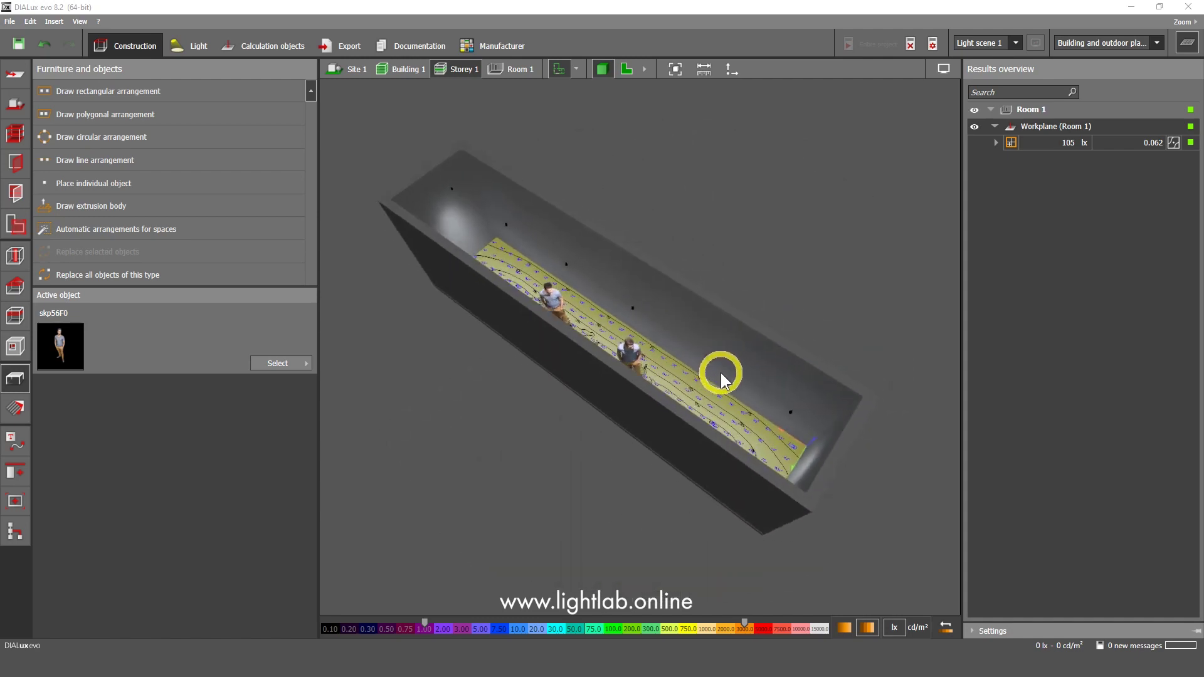
{"action": "right_click_drag", "start_coordinate": [723, 366], "coordinate": [685, 373]}
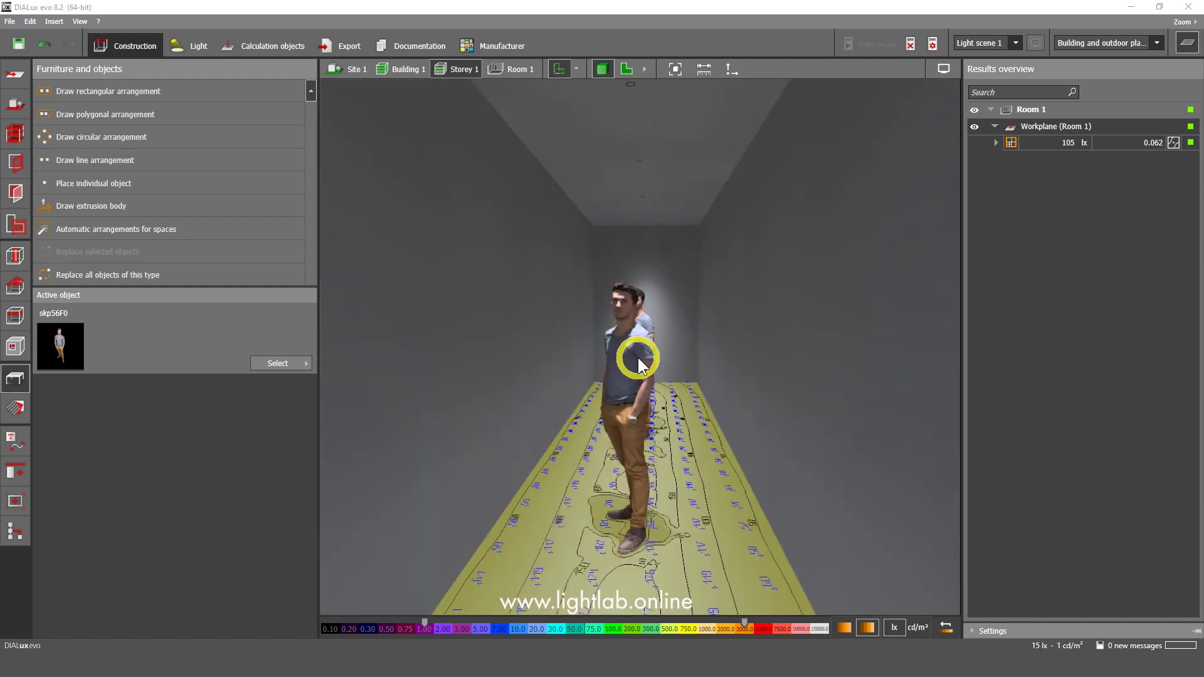
{"action": "right_click_drag", "start_coordinate": [645, 356], "coordinate": [713, 367]}
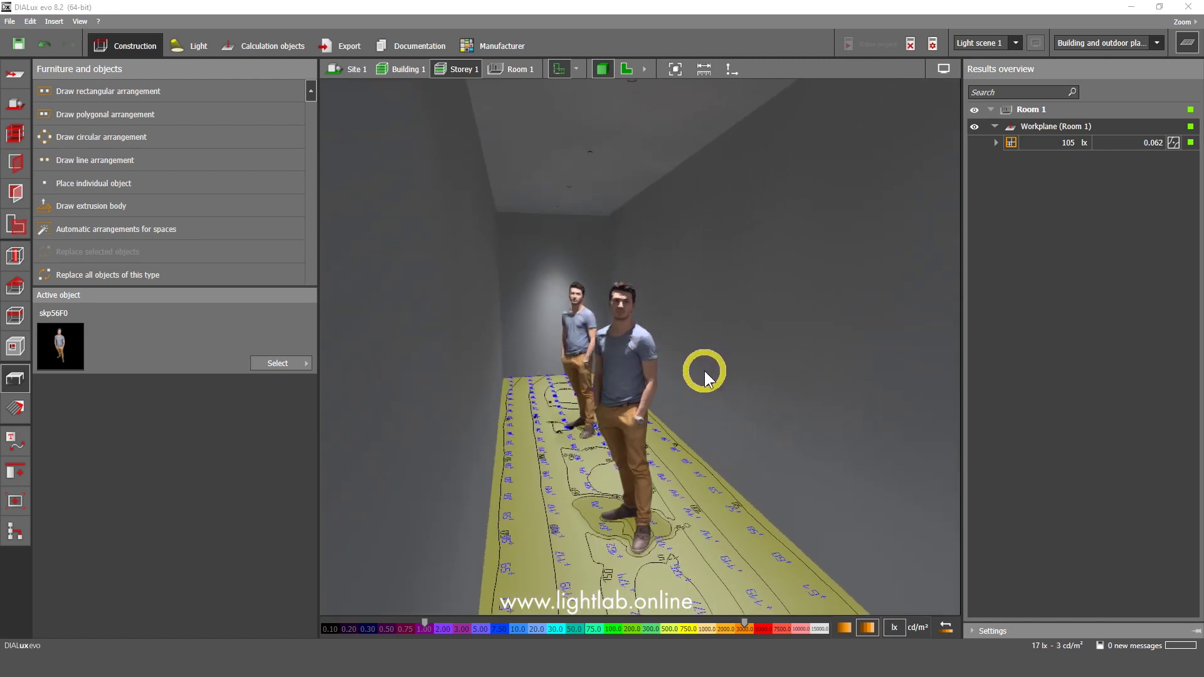